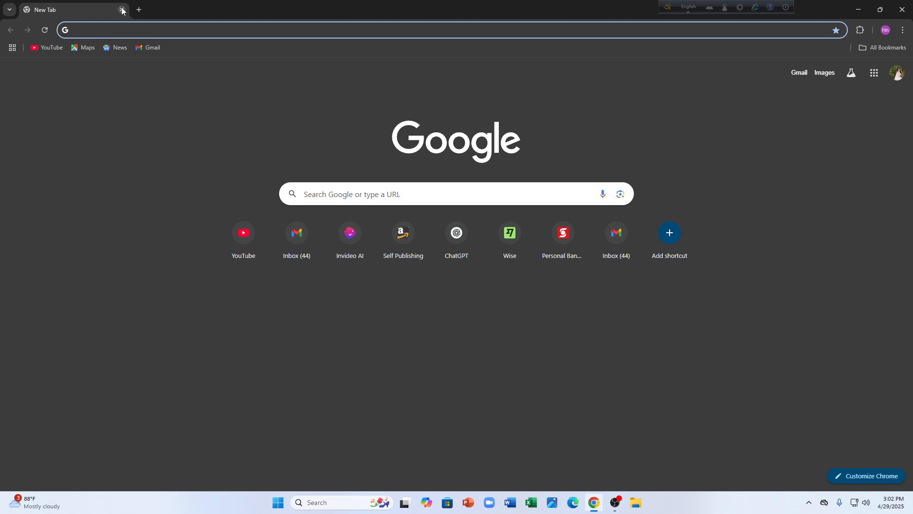
Open canva.com and dismiss the Canva Pro free trial offer.
type("canv")
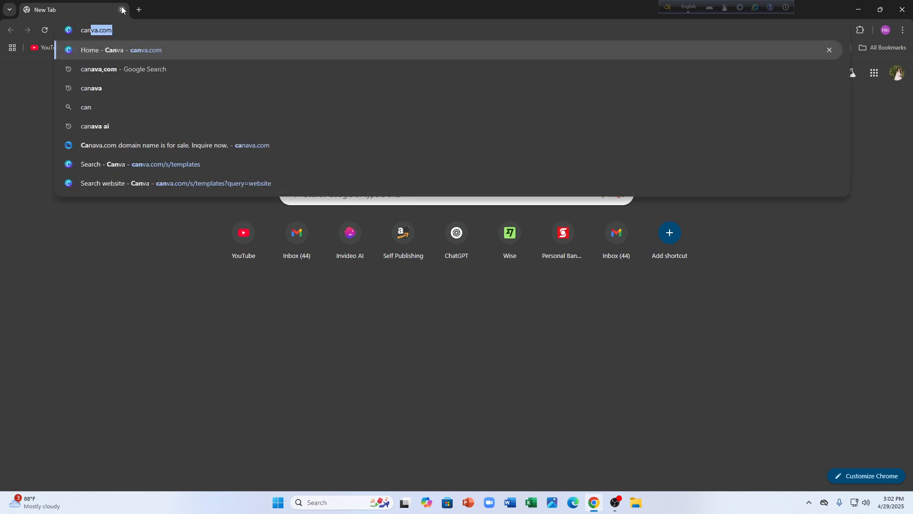
type("a")
key("Return")
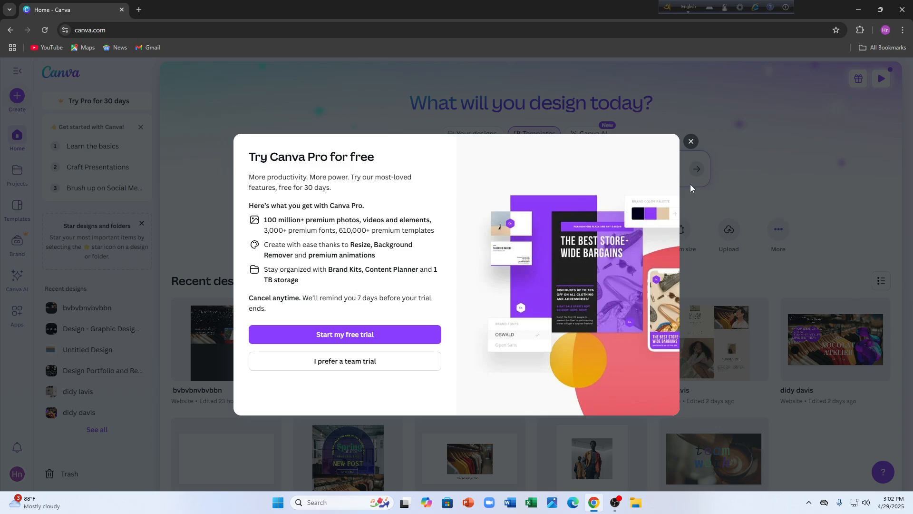
left_click(691, 141)
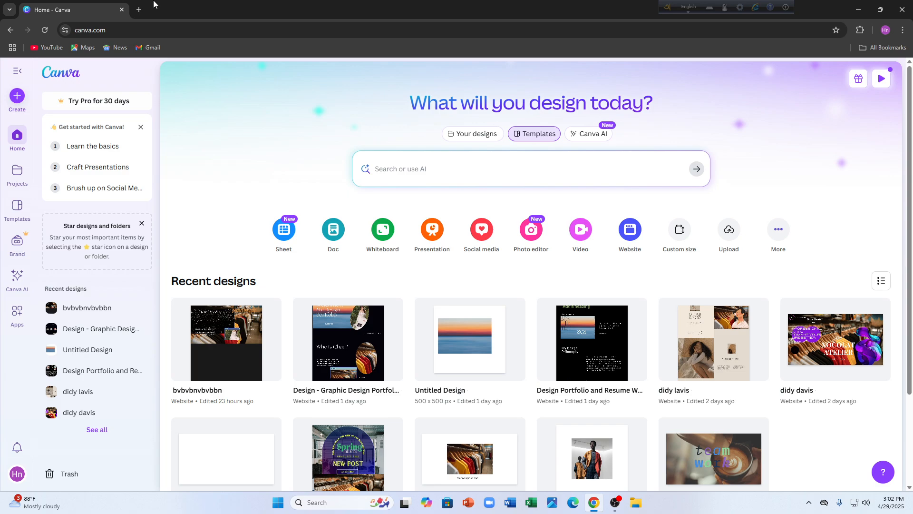
Open an additional blank browser tab, then return to Canva and bring up the options for creating a design.
left_click(138, 10)
left_click(92, 9)
left_click(175, 6)
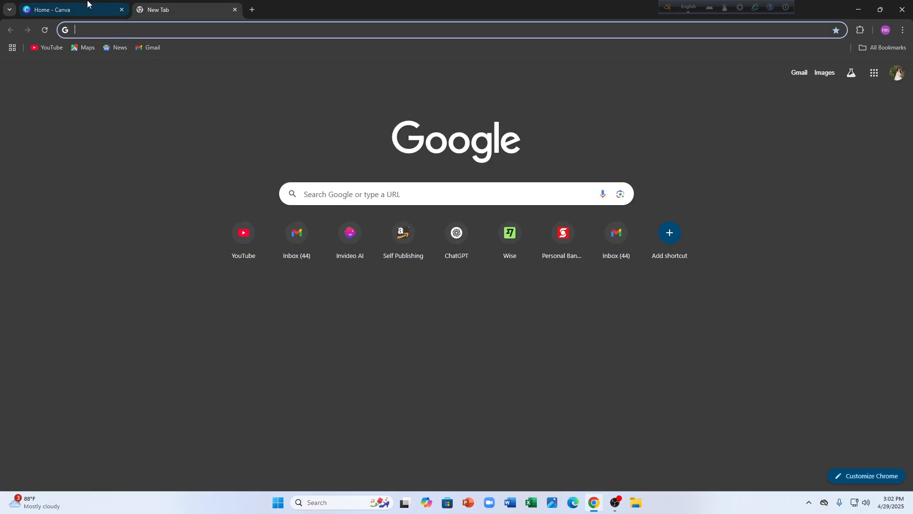
left_click(81, 4)
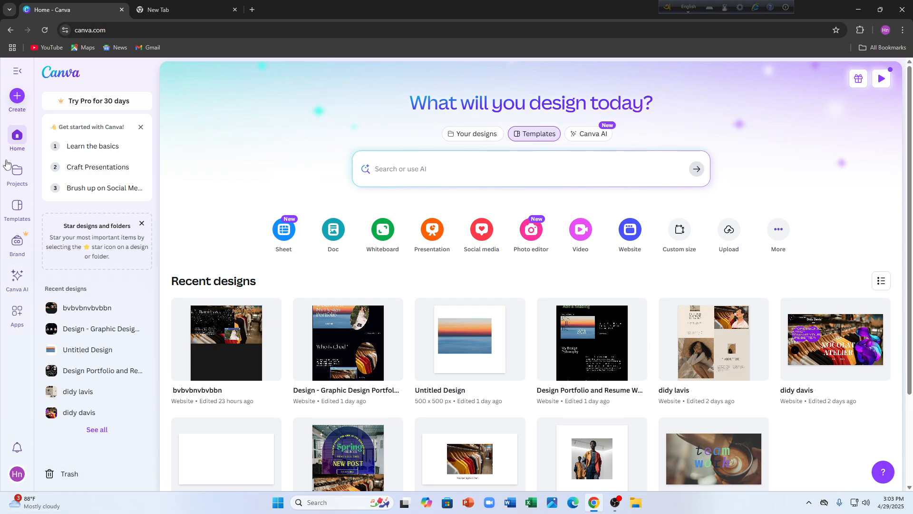
left_click(17, 95)
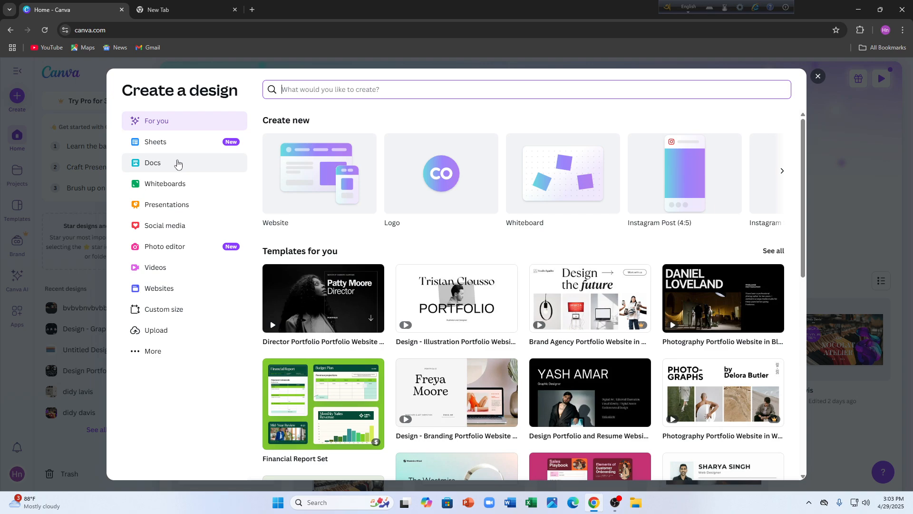
Search Google for "tarpaulin canva sizers" in the blank tab and follow the suggested spelling "tarpaulin canva size".
left_click(214, 6)
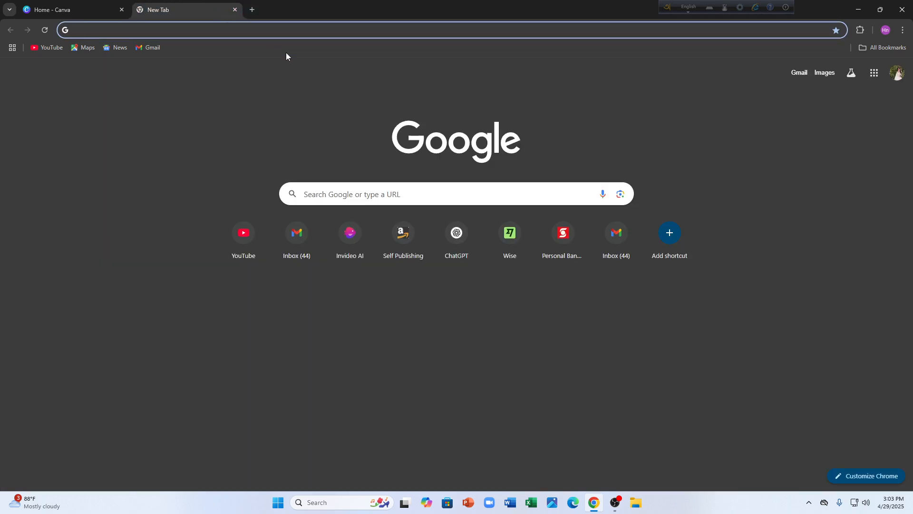
type("tarp")
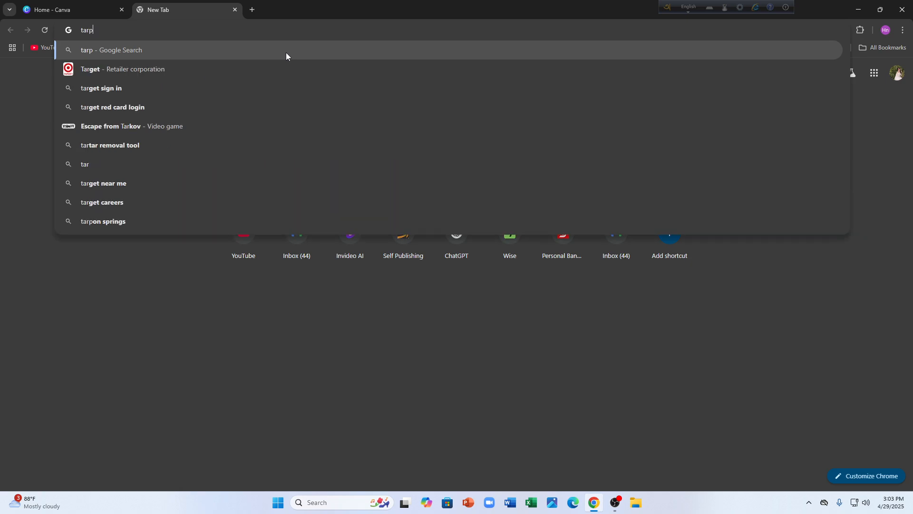
type("aulin ")
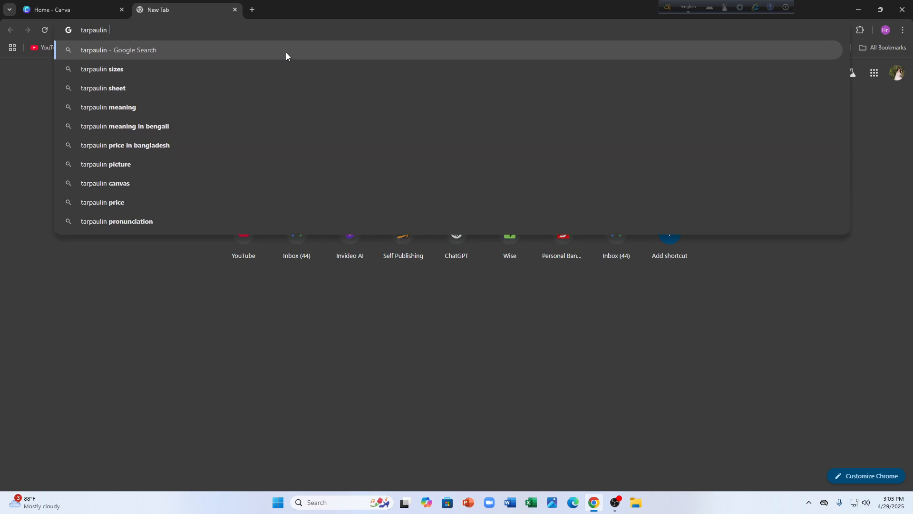
type("c")
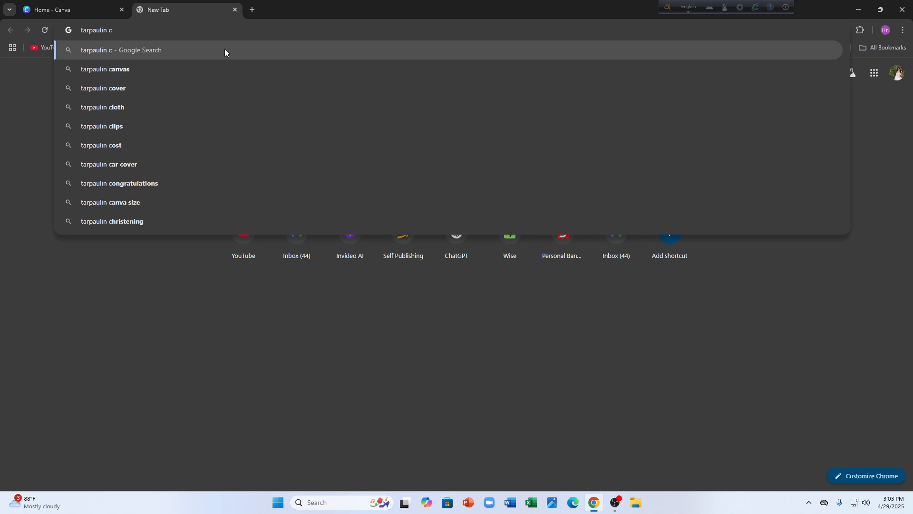
type("anv")
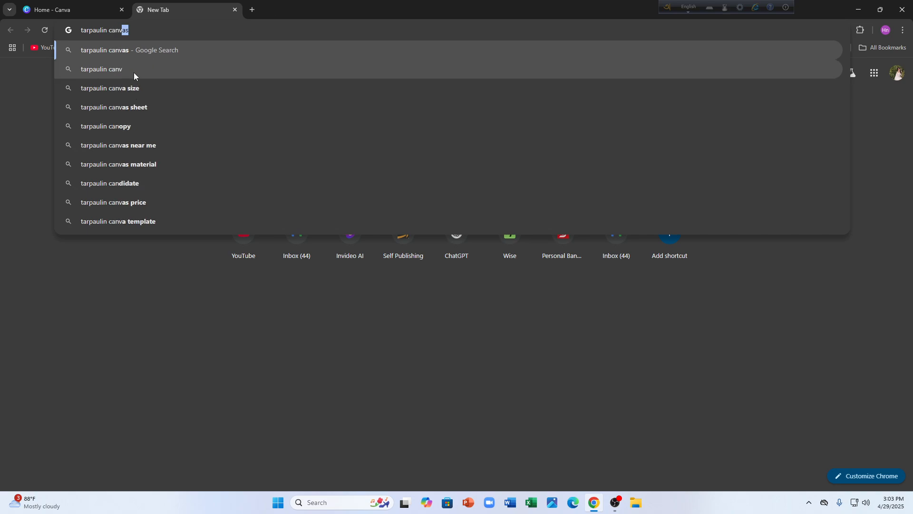
type("a sizers")
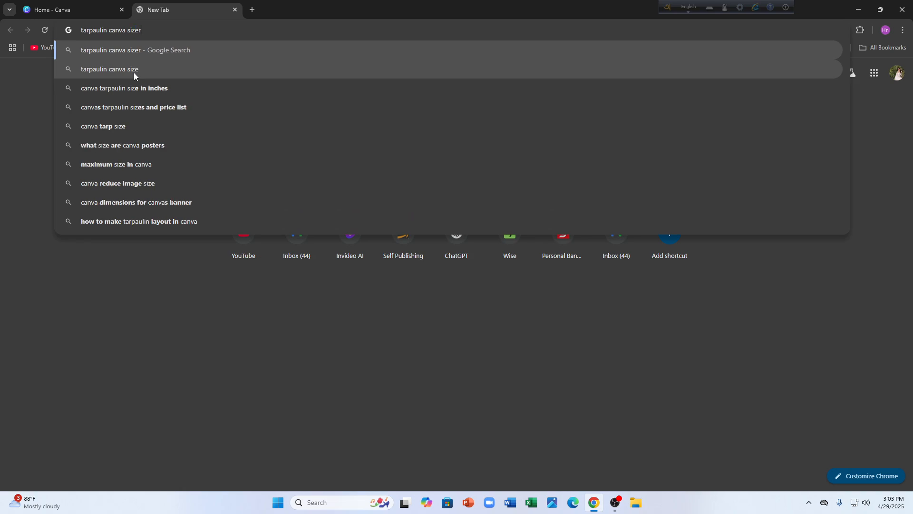
key("Return")
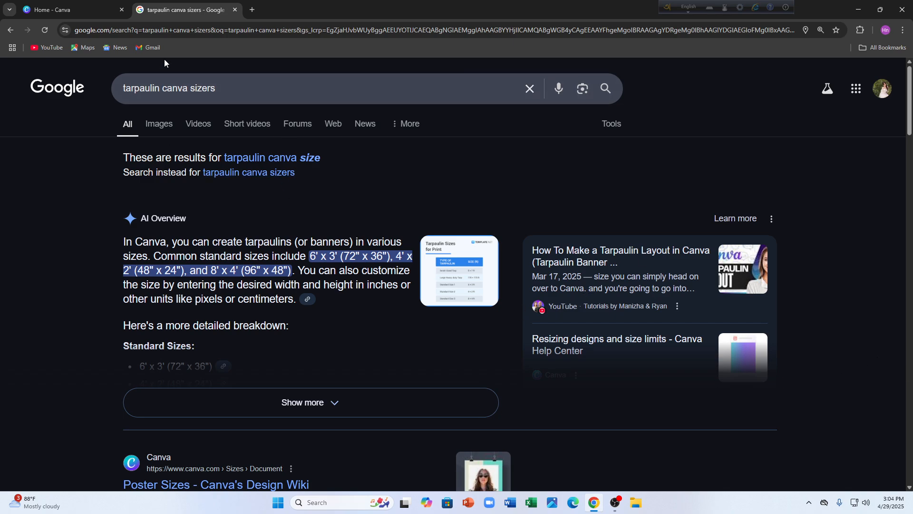
left_click(270, 158)
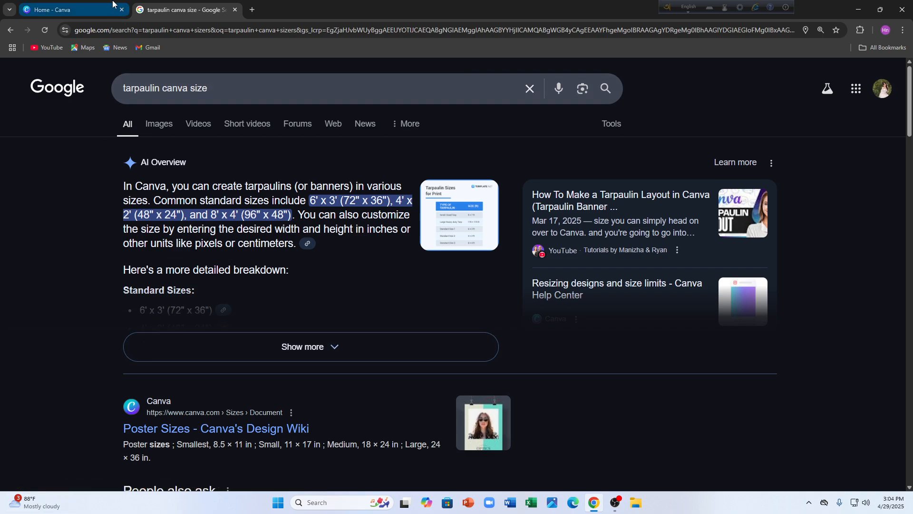
Return to Canva and enter a custom design size of 72 wide by 36 high in pixels.
left_click(113, 5)
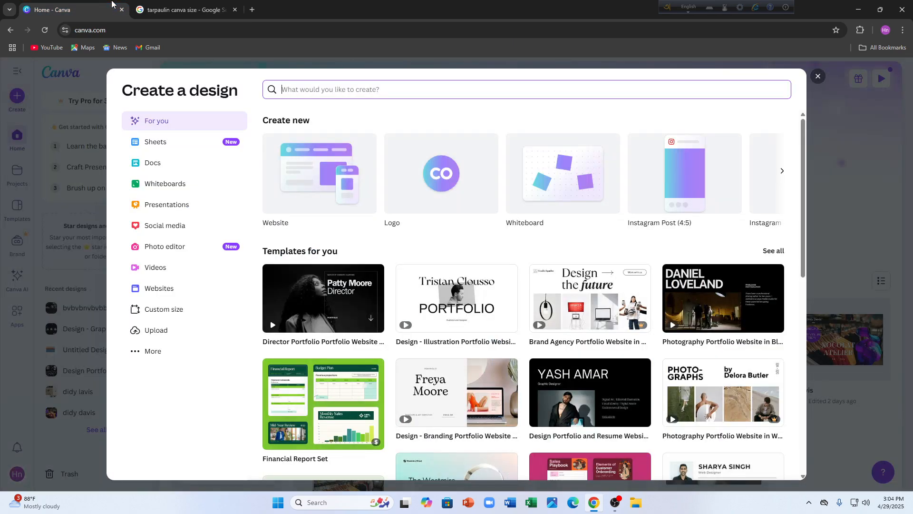
left_click(1, 165)
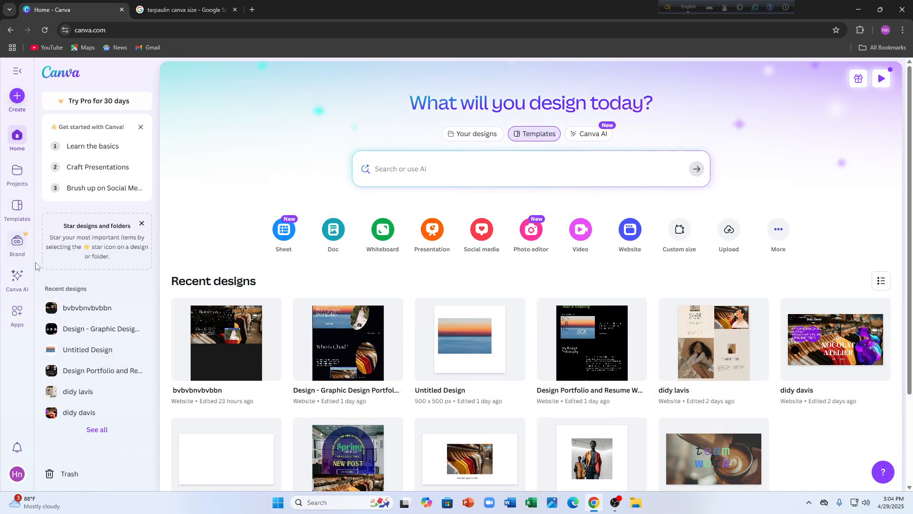
left_click(15, 101)
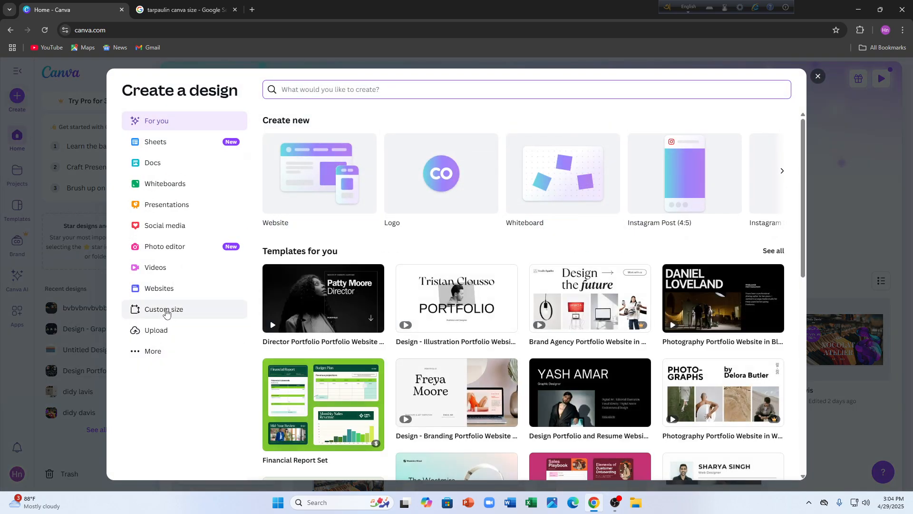
left_click(164, 316)
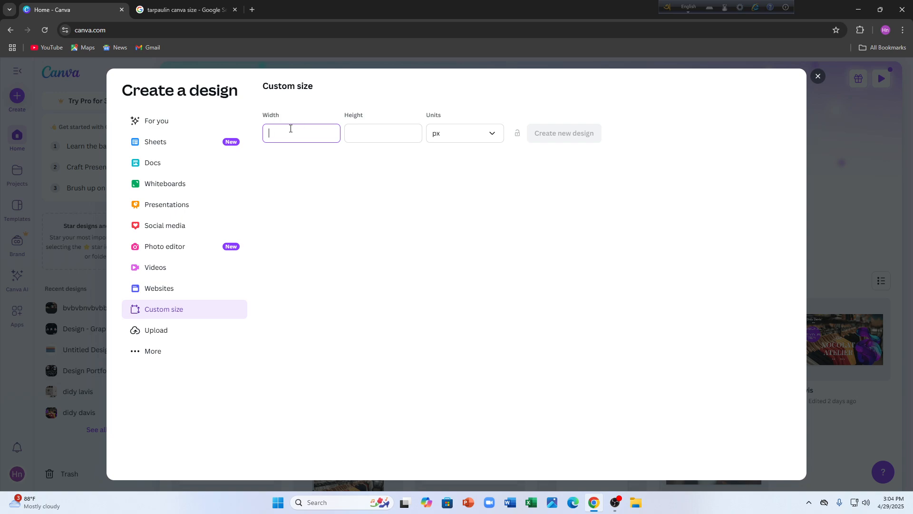
type("2")
left_click(377, 126)
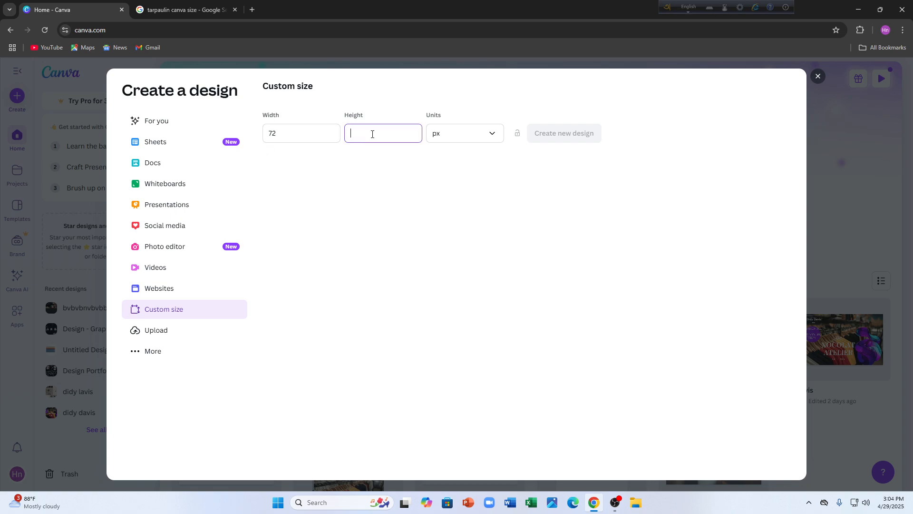
type("36")
left_click(459, 132)
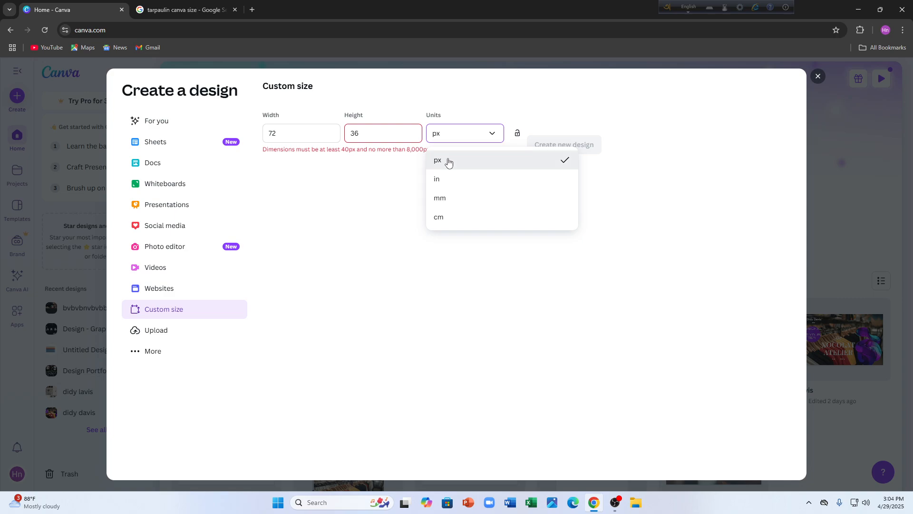
left_click(445, 161)
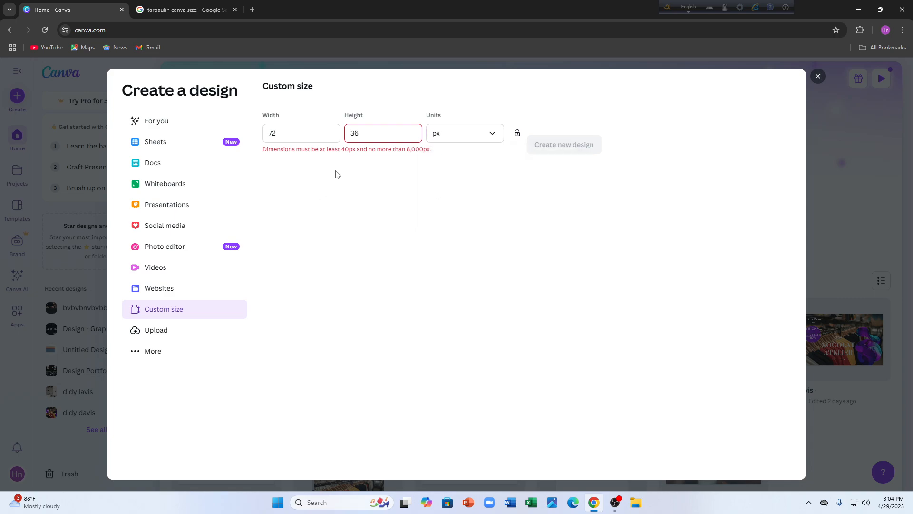
Try inches as the unit for the custom size and switch back to pixels.
left_click(381, 131)
left_click(319, 137)
left_click(269, 156)
left_click(438, 136)
left_click(444, 161)
left_click(462, 132)
left_click(456, 179)
left_click(468, 136)
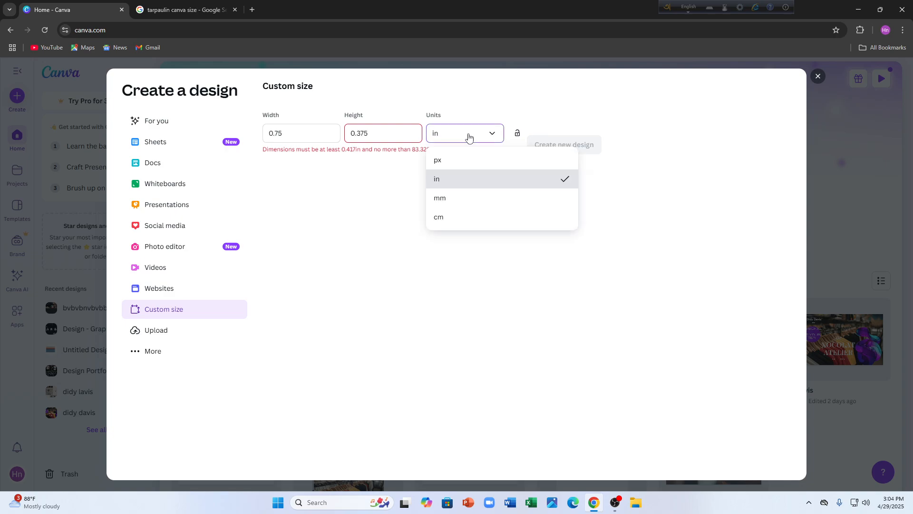
left_click(457, 161)
Set the custom height to 40 px and create the new design.
left_click_drag(399, 127, 331, 115)
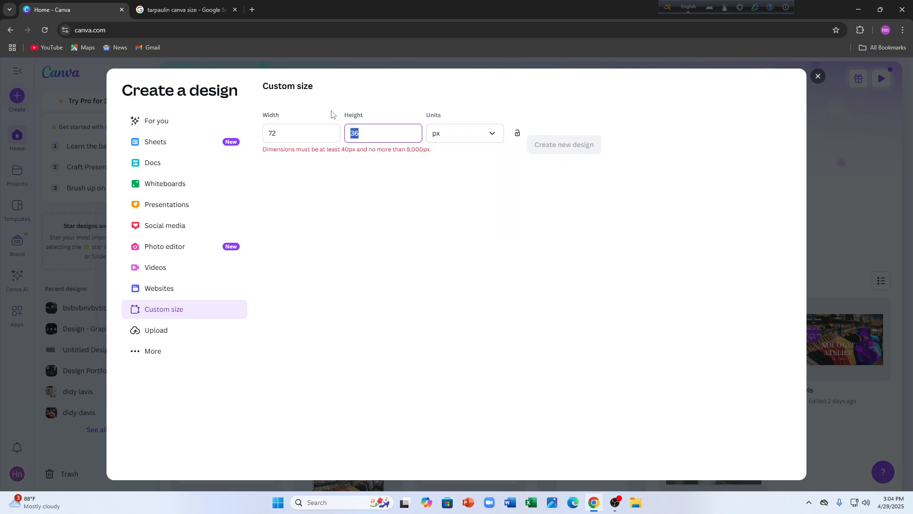
type("40")
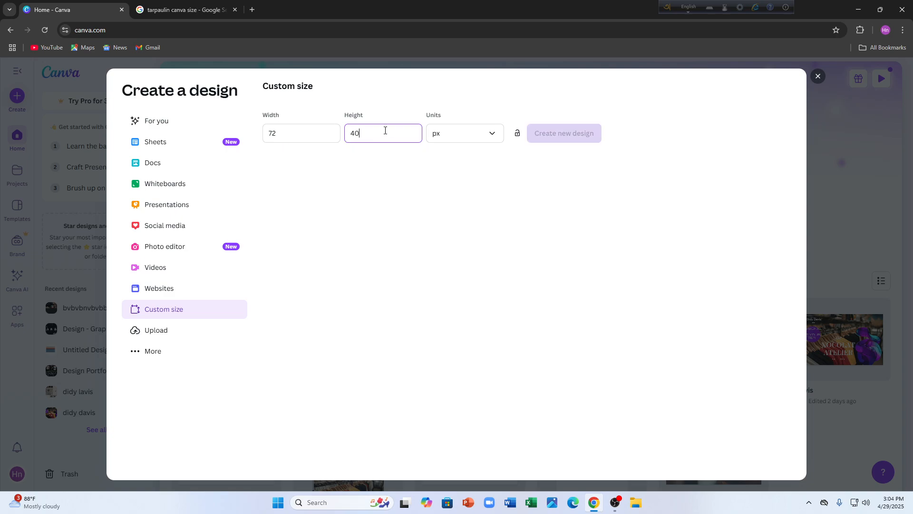
left_click_drag(385, 131, 356, 135)
left_click(480, 207)
left_click(541, 134)
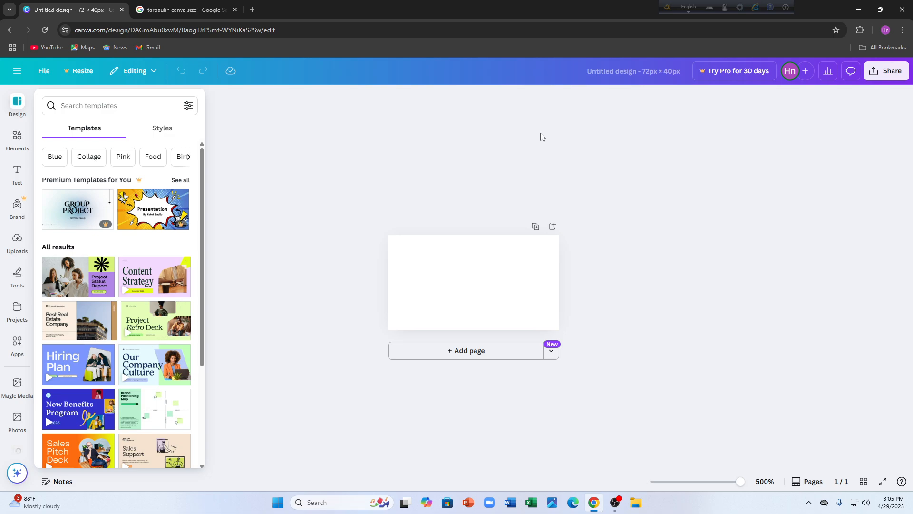
Search the templates for "banner", try "The Big Game Happy Hour" template on the blank page, and undo it.
left_click(115, 102)
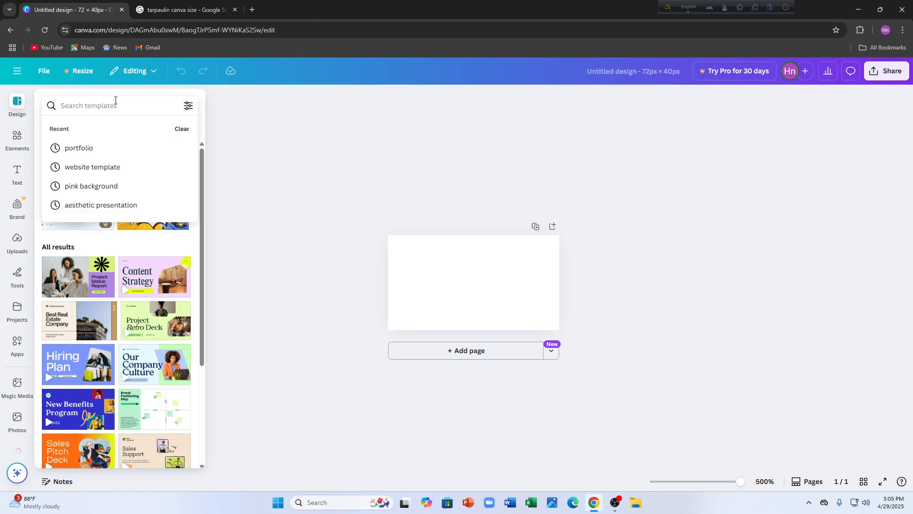
type("banne")
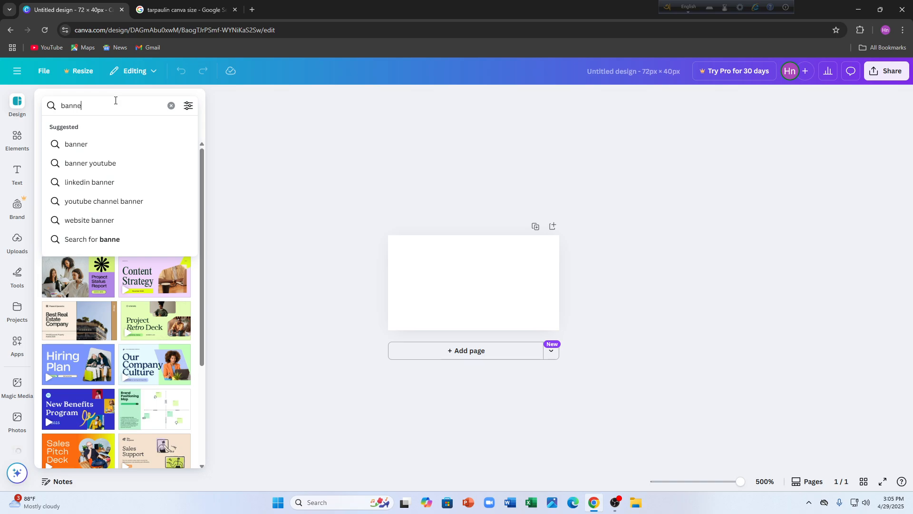
type("r")
left_click(106, 144)
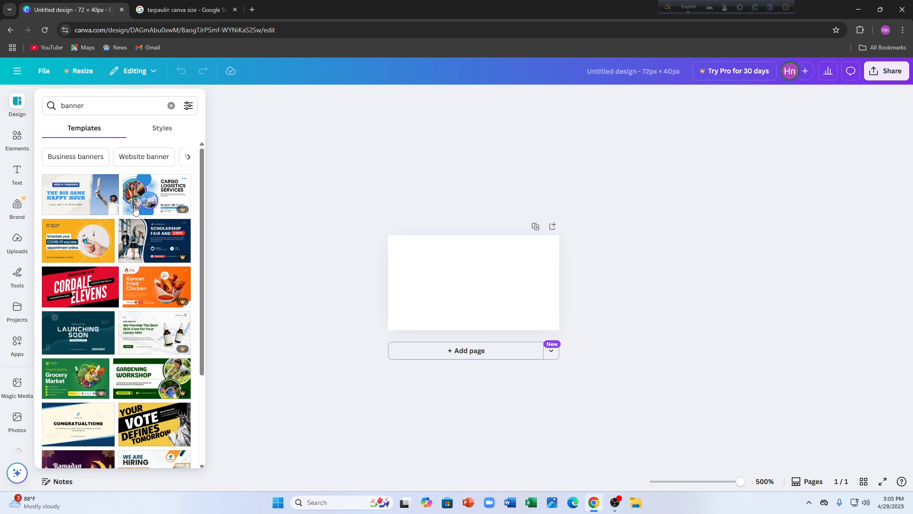
left_click(86, 188)
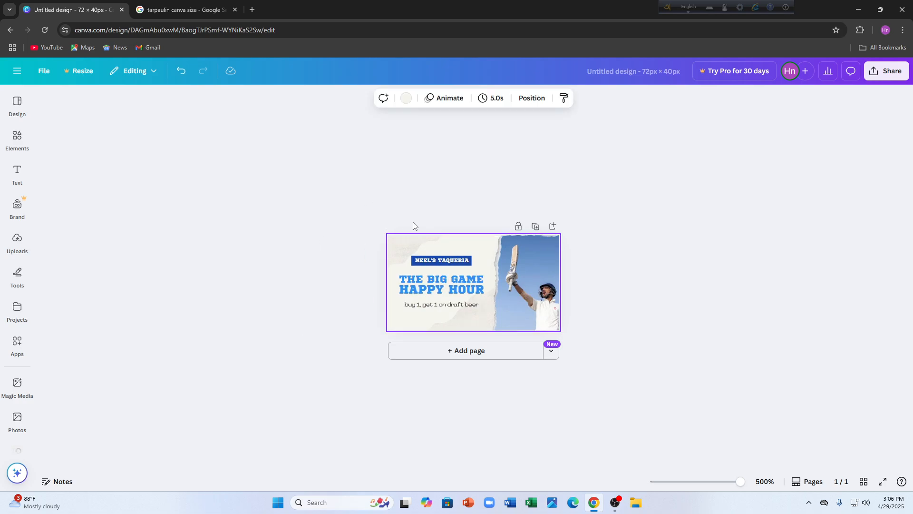
key("ctrl+z")
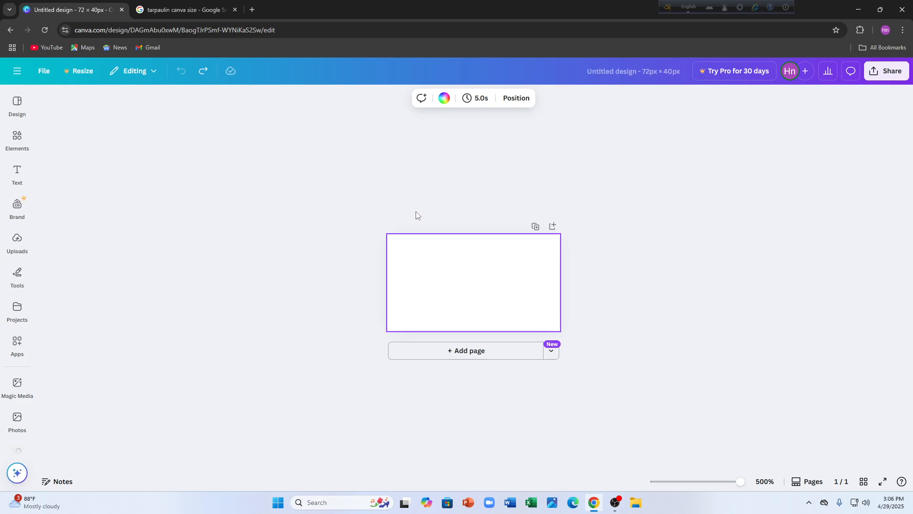
Apply the cover page of the Project Status Website template to the blank page.
left_click(17, 139)
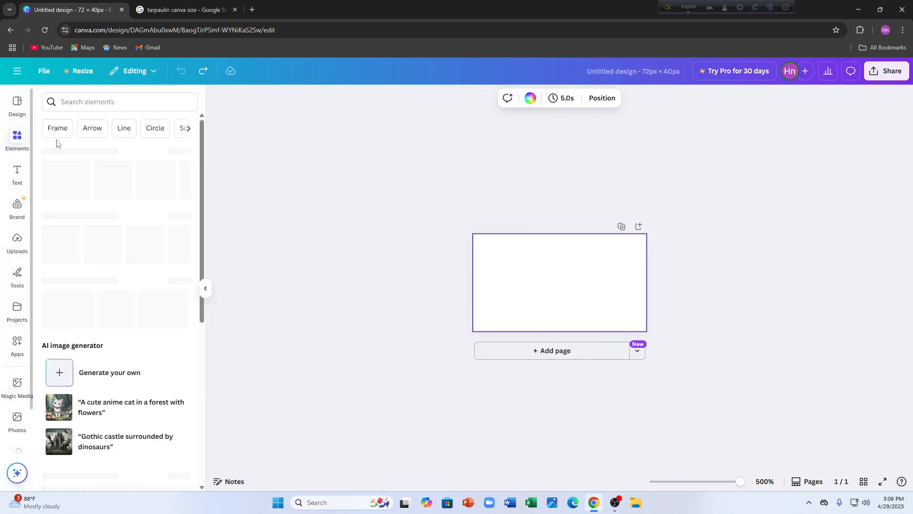
left_click(121, 103)
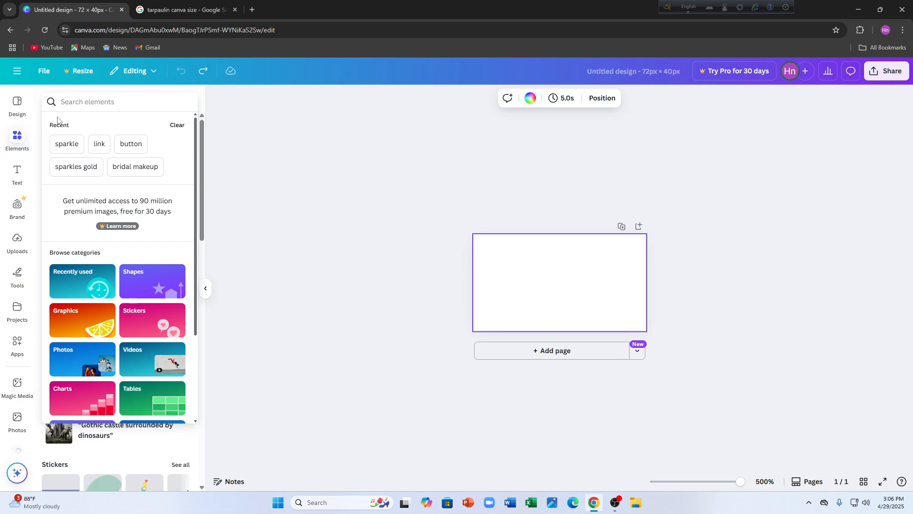
left_click(17, 105)
left_click(46, 97)
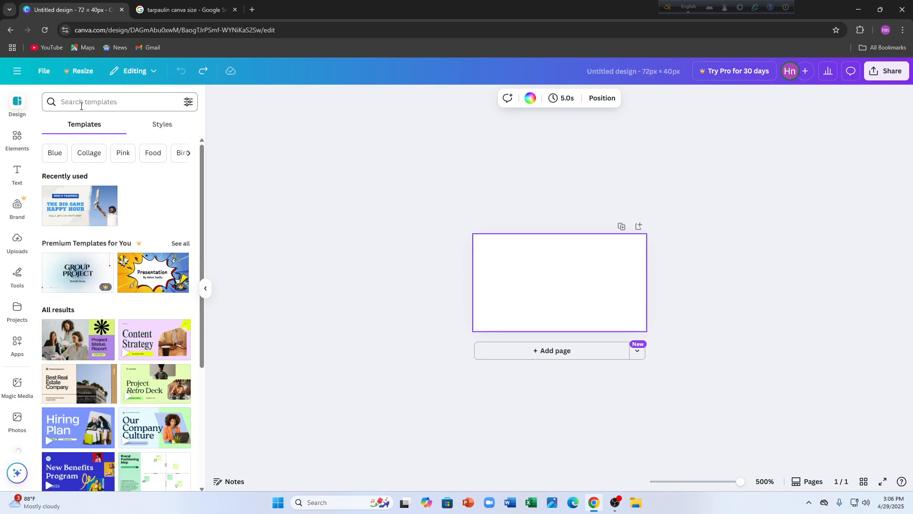
left_click(81, 103)
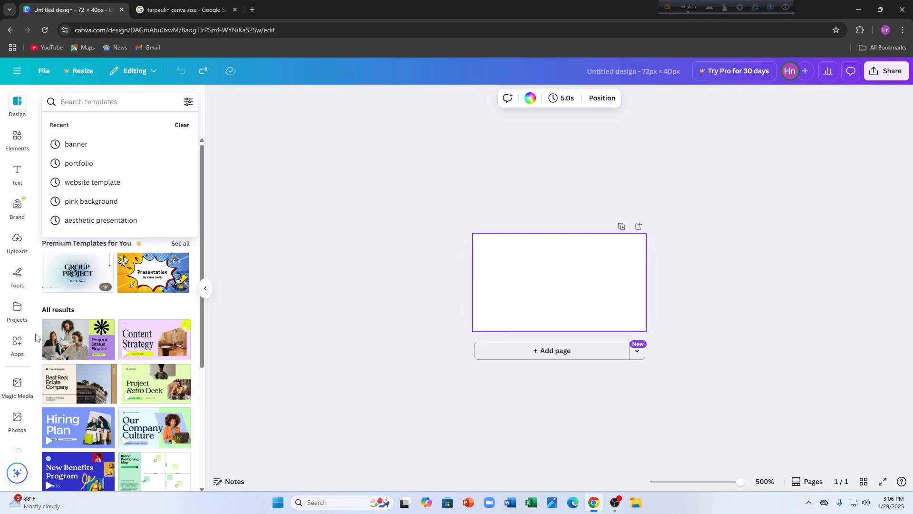
left_click(100, 336)
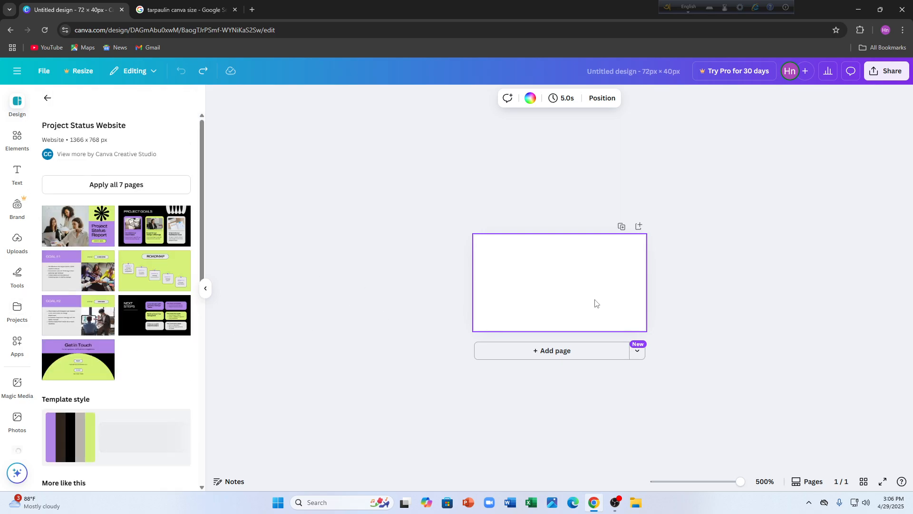
left_click(77, 223)
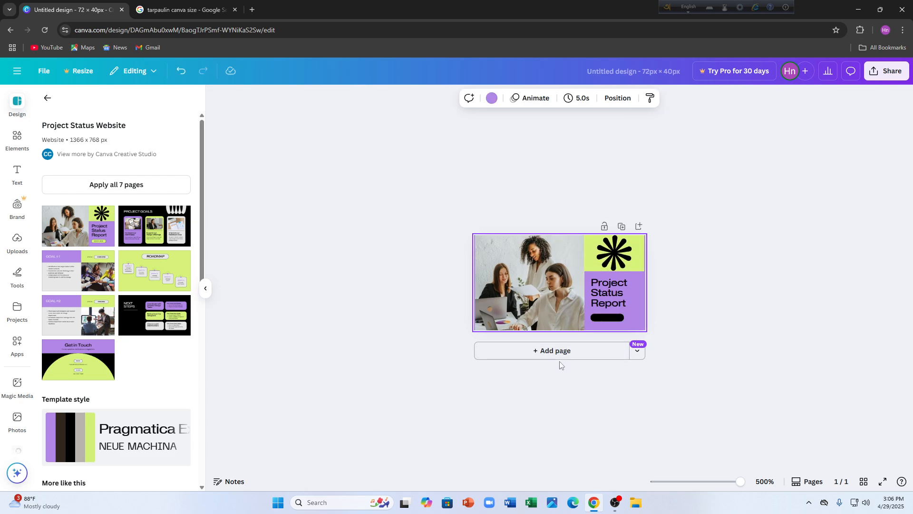
left_click(408, 178)
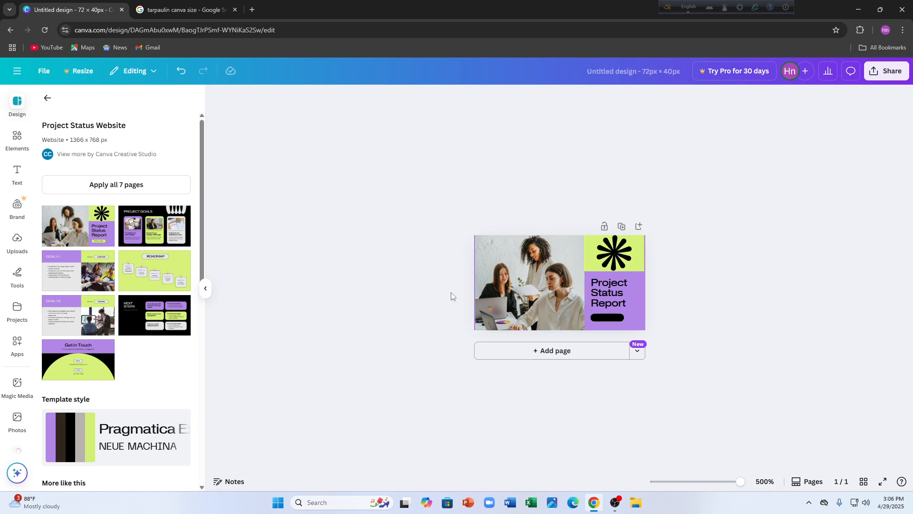
Return to the full template list and search the templates for "tarpaulin".
left_click(49, 97)
left_click(93, 103)
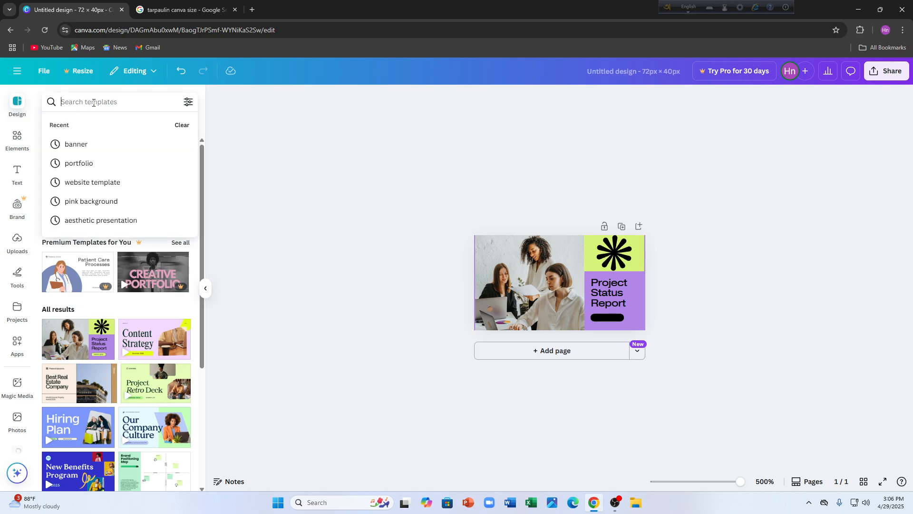
type("t")
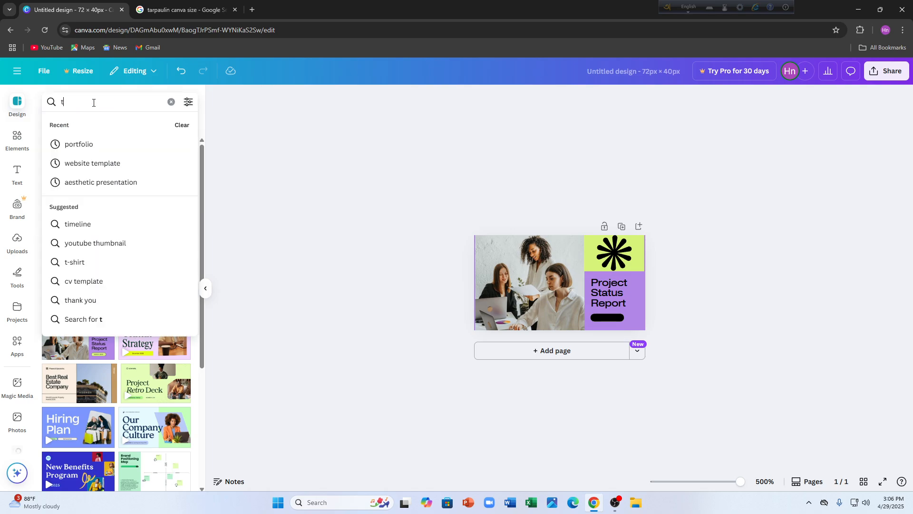
type("arpaulin")
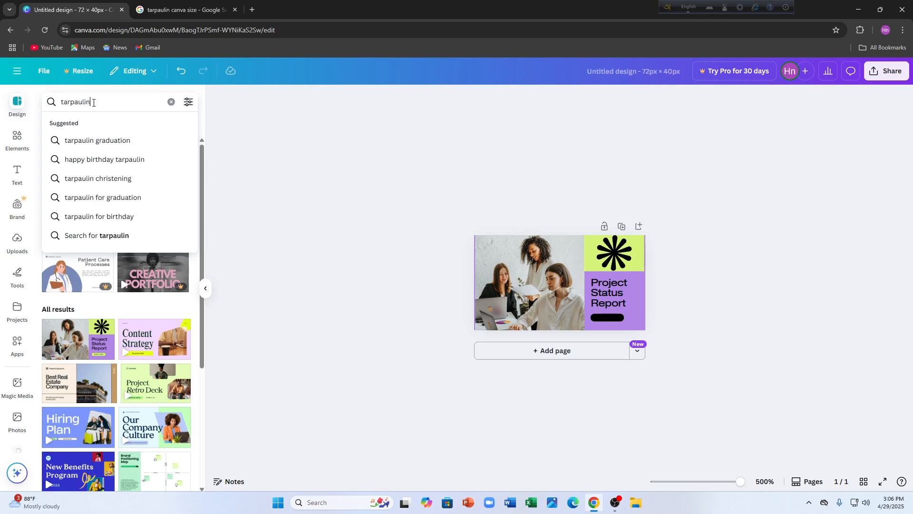
key("Return")
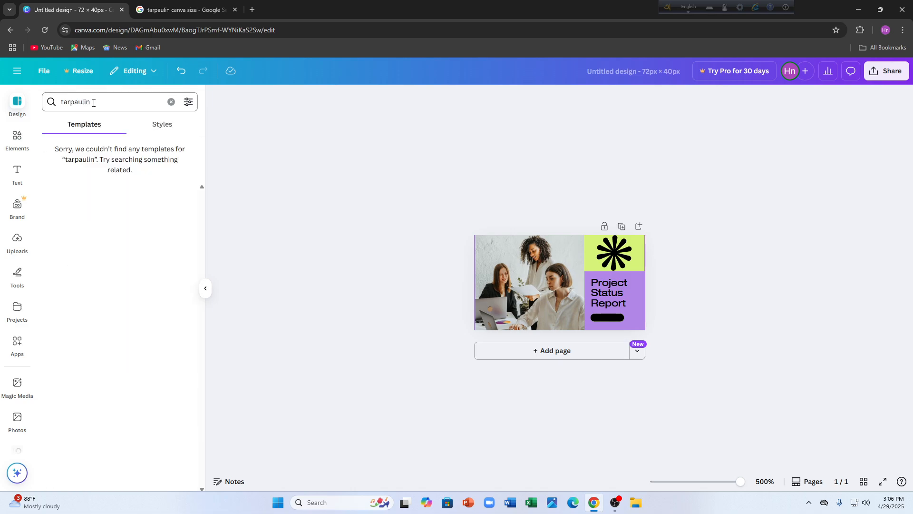
Check the styles for "tarpaulin" and search them for "banner" instead.
left_click(146, 127)
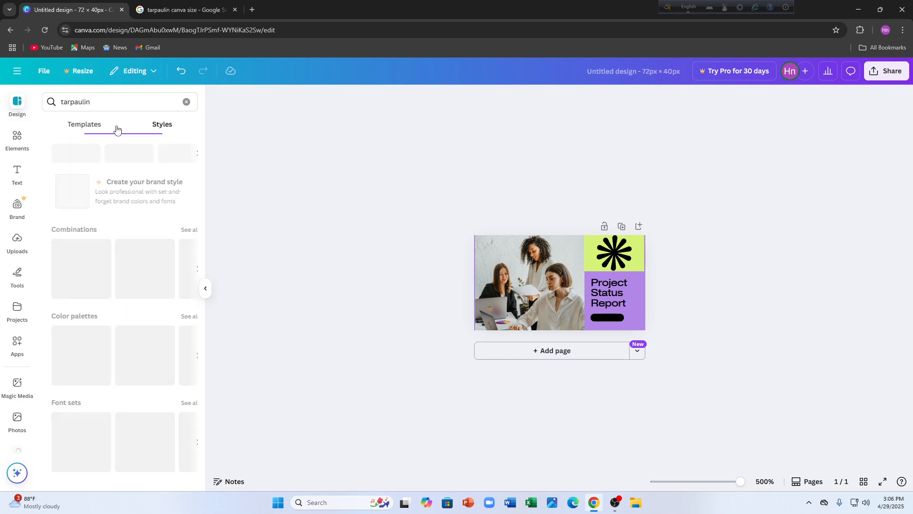
left_click(109, 102)
left_click_drag(109, 102, 37, 103)
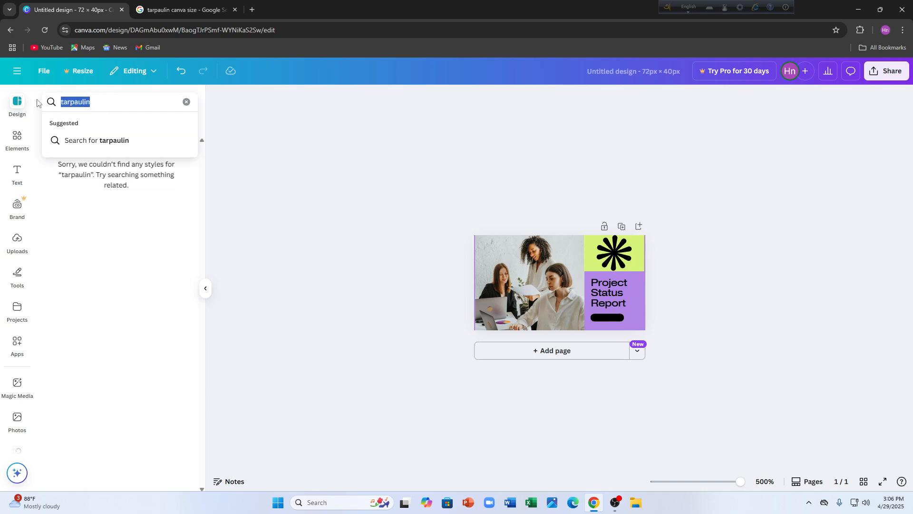
key("BackSpace")
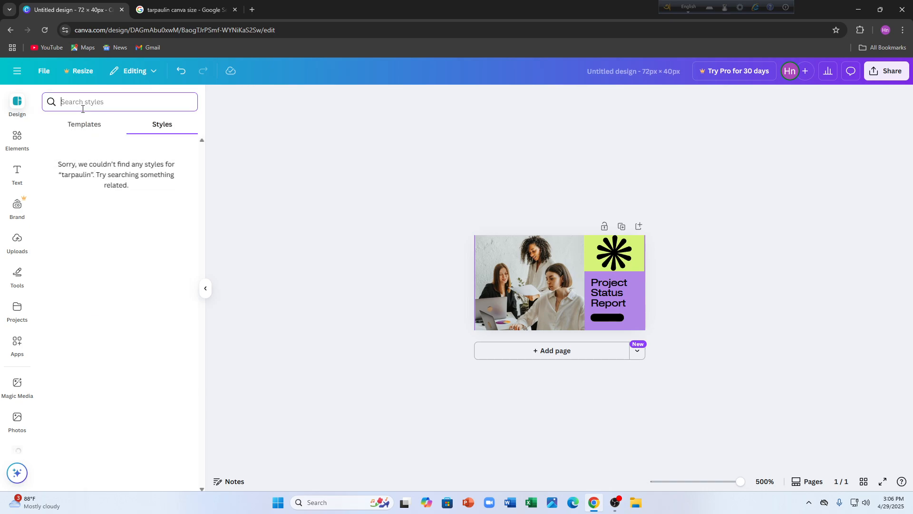
type("ban")
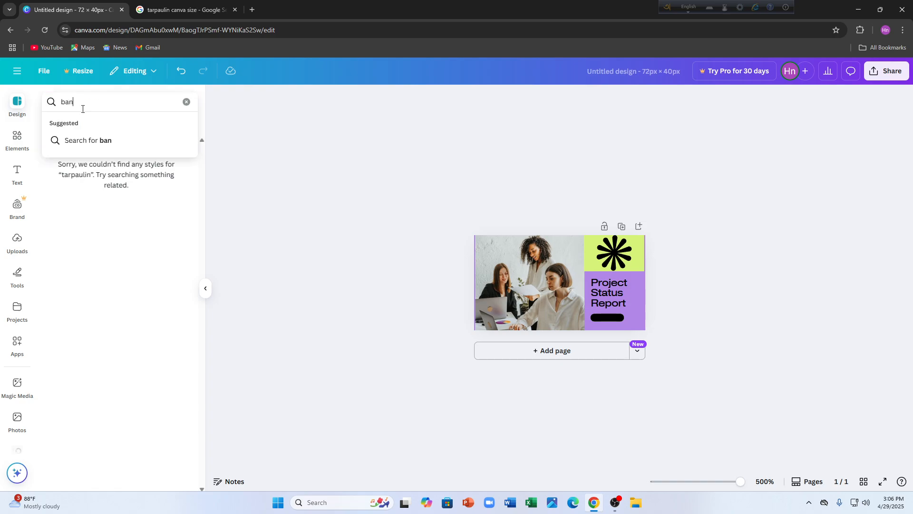
type("ner")
key("Return")
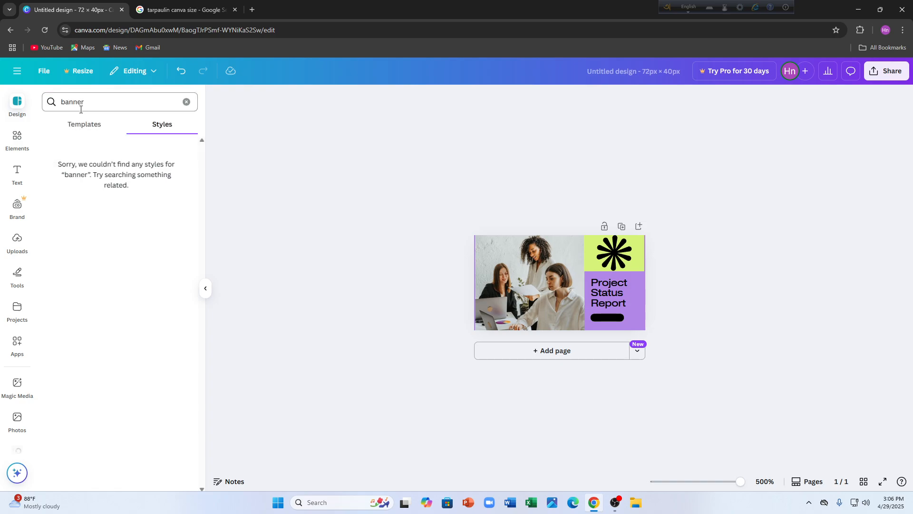
Try the yellow COVID-19 vaccine template from the "banner" results and replace it with the Project Retro Deck cover template.
left_click(79, 124)
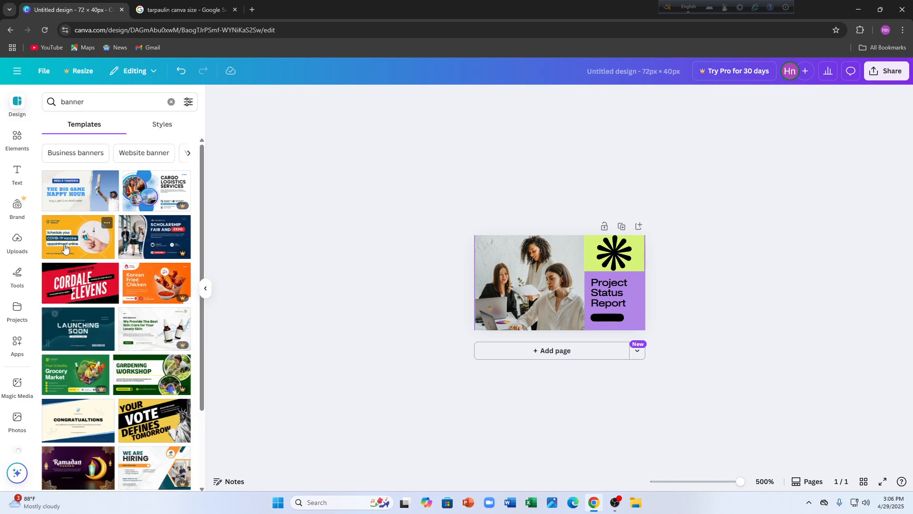
left_click(67, 246)
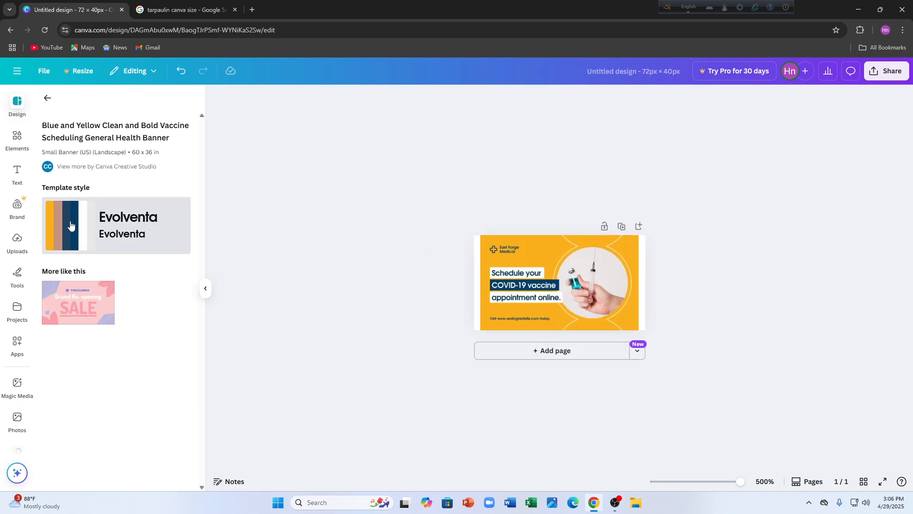
left_click(70, 225)
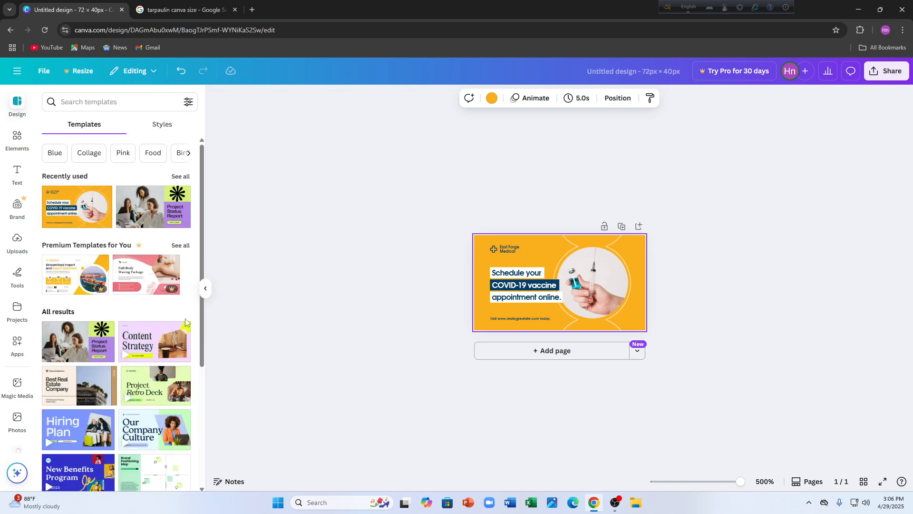
left_click(157, 386)
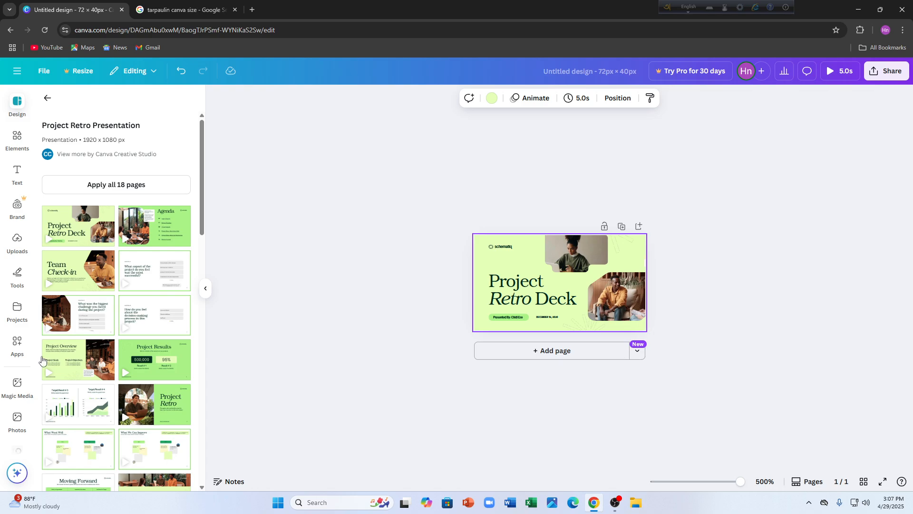
Detach the woman's photo from its frame at the page's upper edge and move the "Project Retro Deck" heading slightly up and left.
left_click(17, 139)
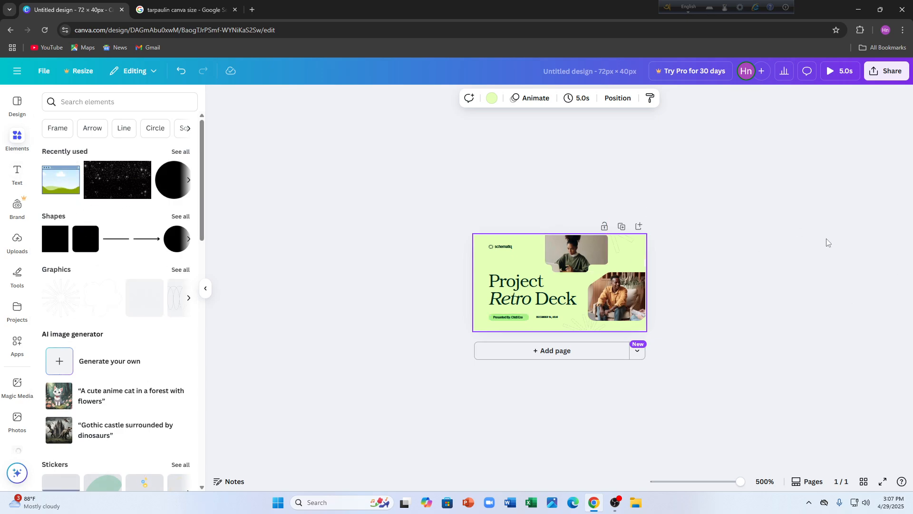
mouse_move(565, 260)
left_mouse_down()
mouse_move(568, 296)
mouse_move(563, 265)
left_mouse_up()
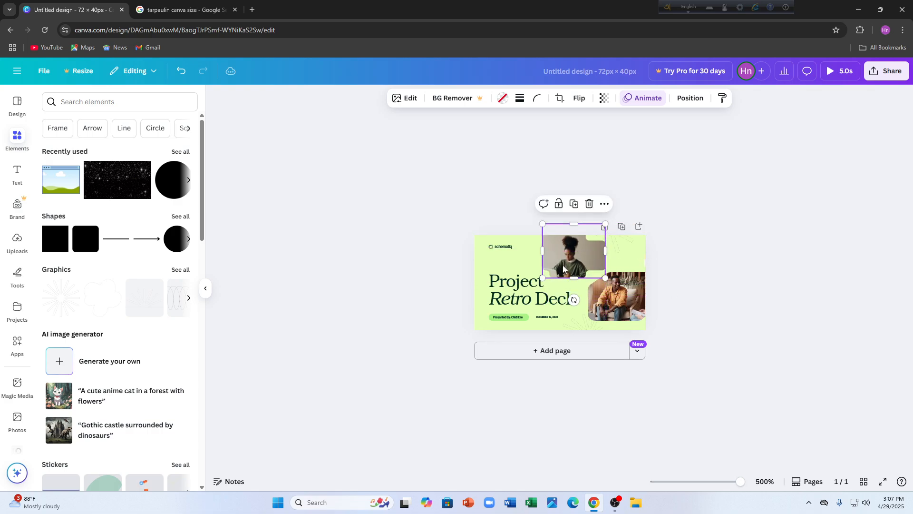
right_click(564, 269)
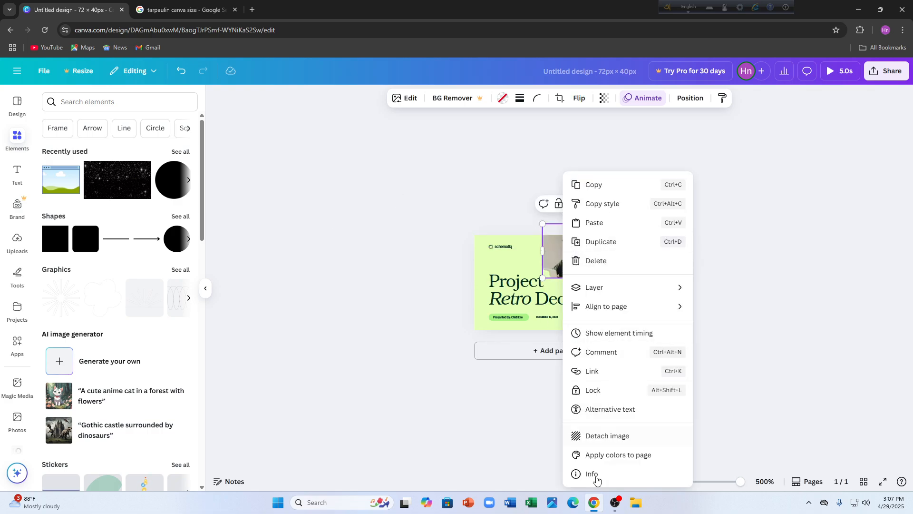
left_click(588, 436)
left_click_drag(588, 284, 570, 265)
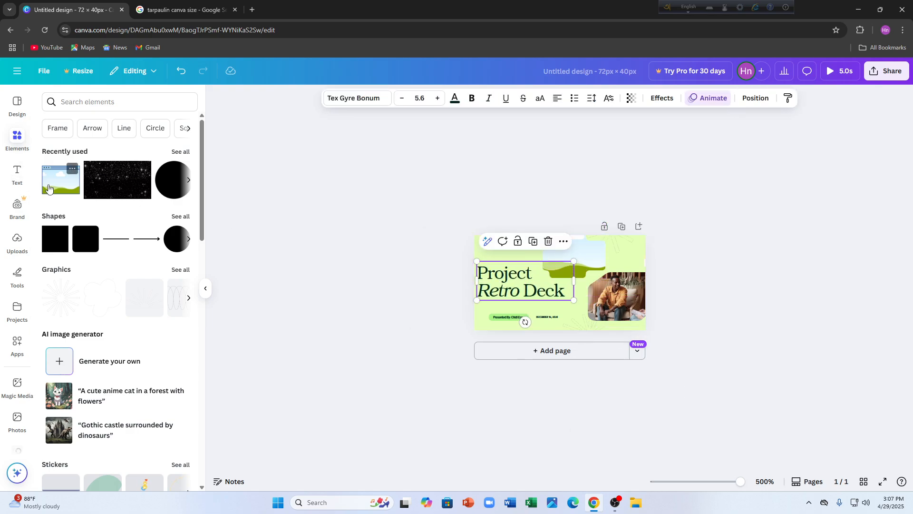
Try the recently used browser-window frame over the empty upper photo frame and delete it.
left_click(69, 172)
left_click_drag(641, 332, 557, 252)
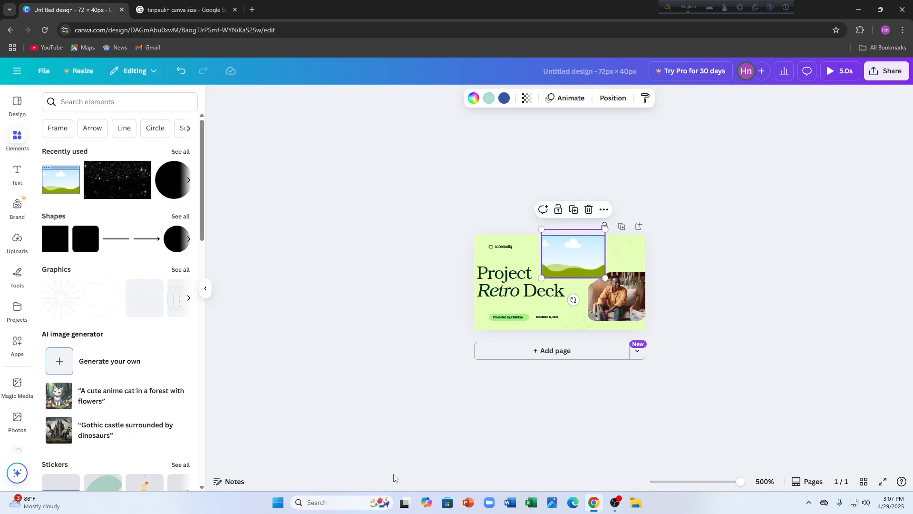
left_click(589, 210)
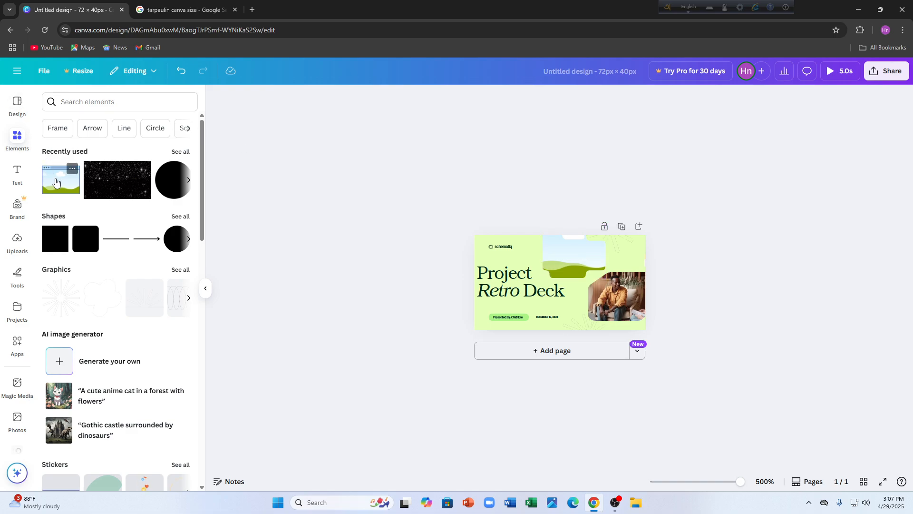
Search the elements for "frames" and add the first blob-shaped frame to the page.
left_click(71, 98)
type("f")
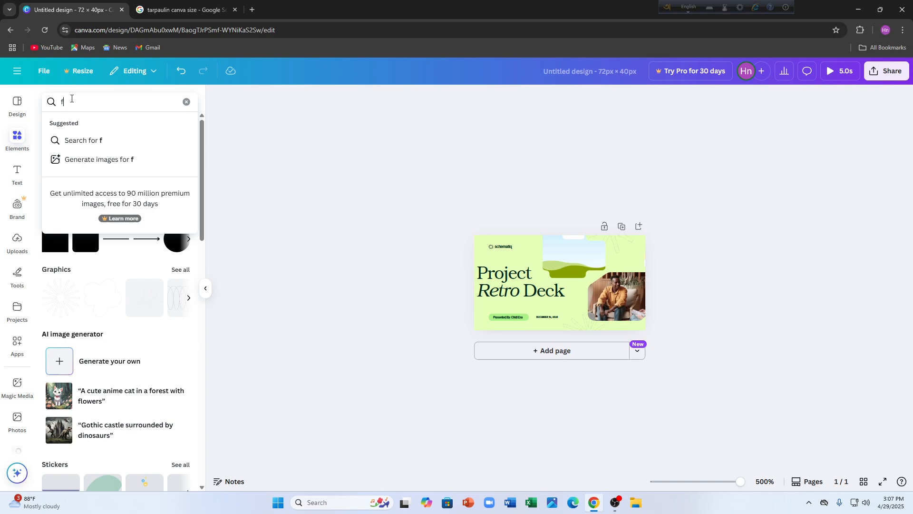
type("rames")
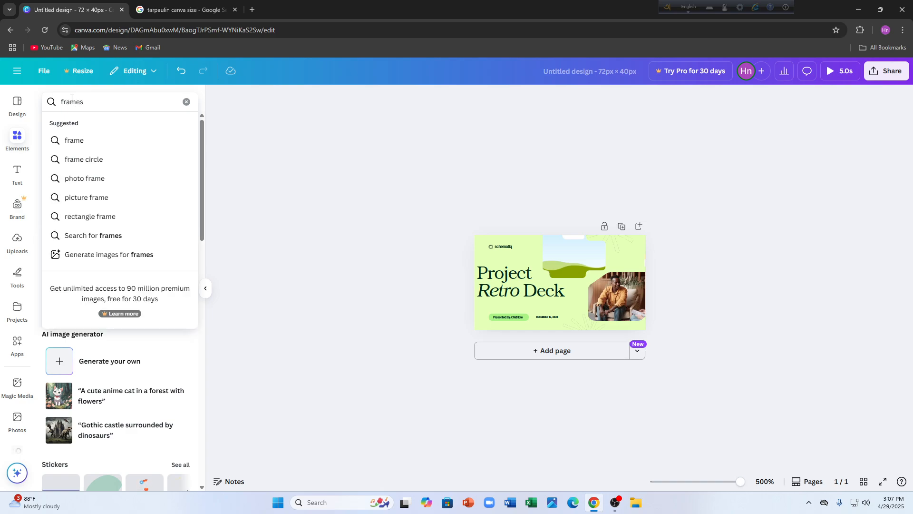
left_click(85, 139)
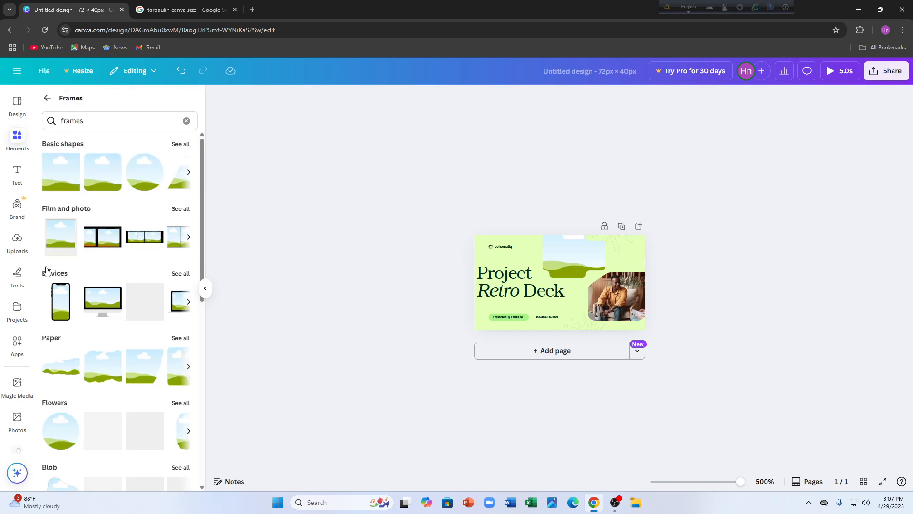
scroll(141, 322, "down", 3)
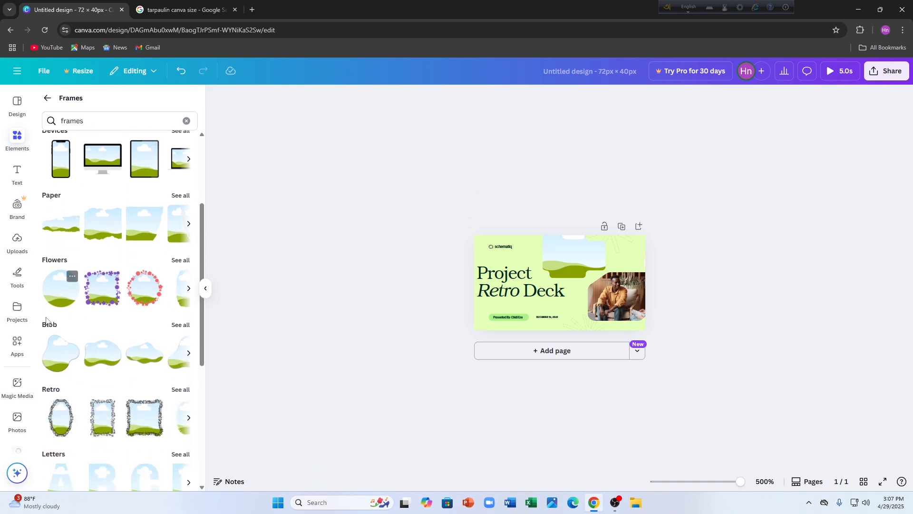
scroll(46, 320, "down", 2)
left_click(59, 257)
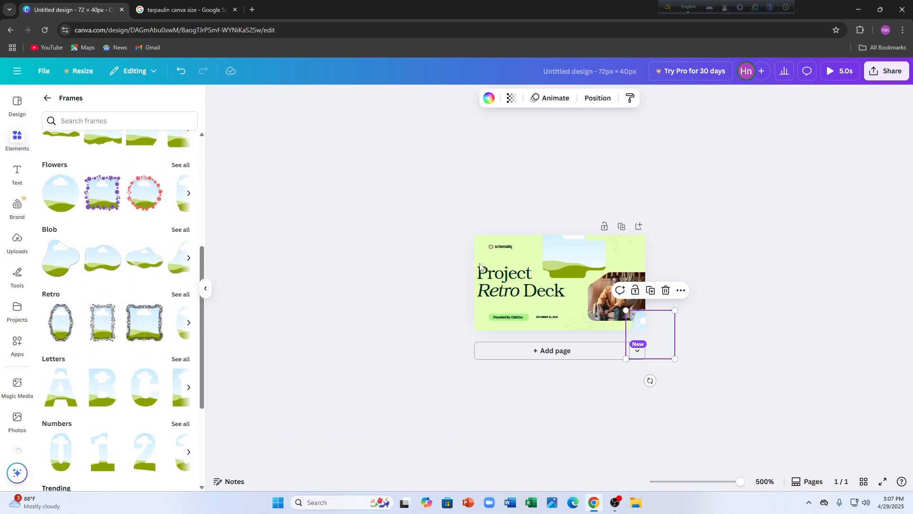
Delete the template's empty upper photo frame and move the blob frame into its place.
left_click(571, 251)
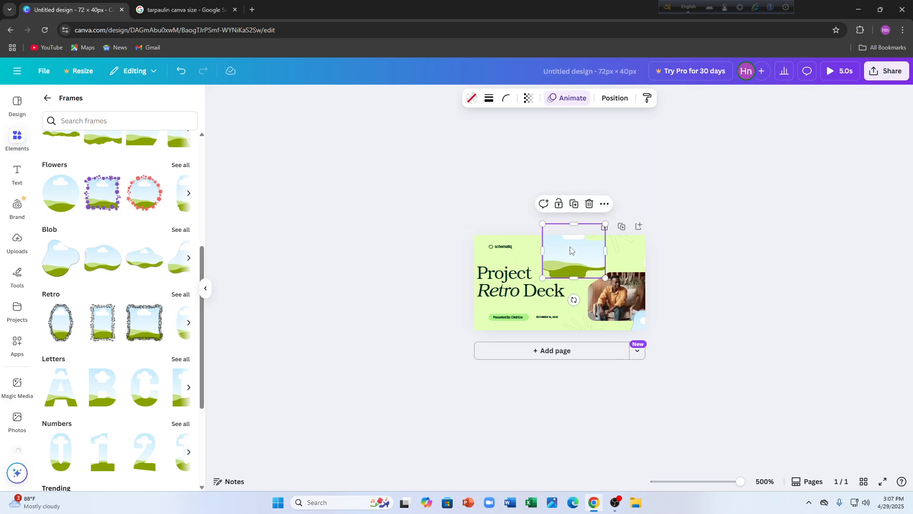
left_click(590, 204)
left_click(644, 326)
left_click_drag(645, 325, 552, 236)
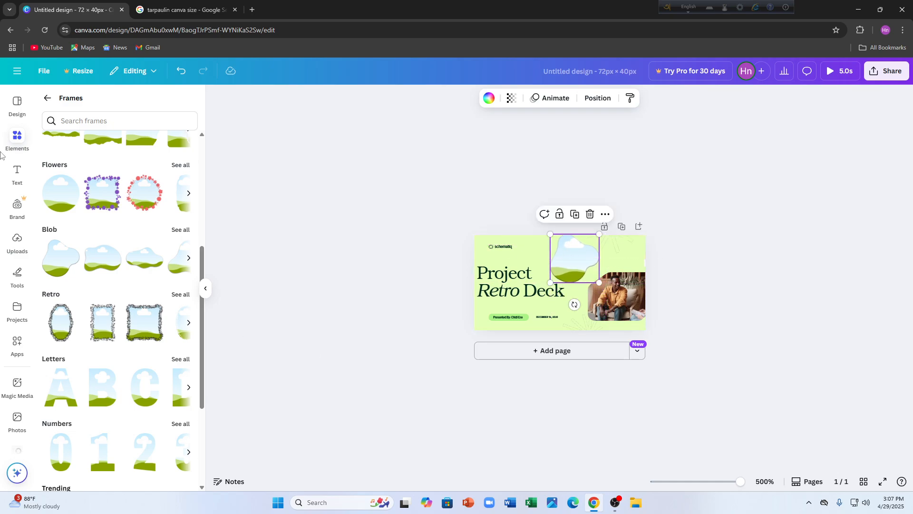
Place the uploaded clothes-rack photo on the page and fit it into the blob frame.
left_click(17, 241)
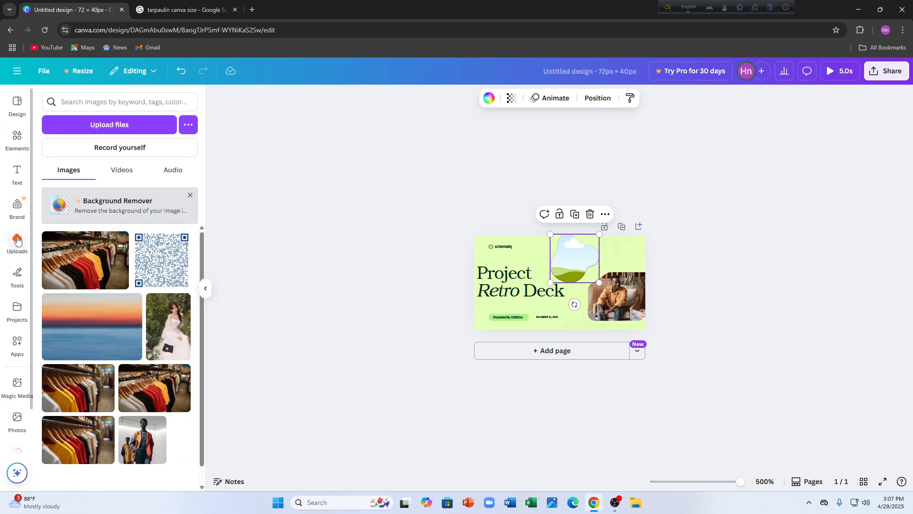
left_click(105, 125)
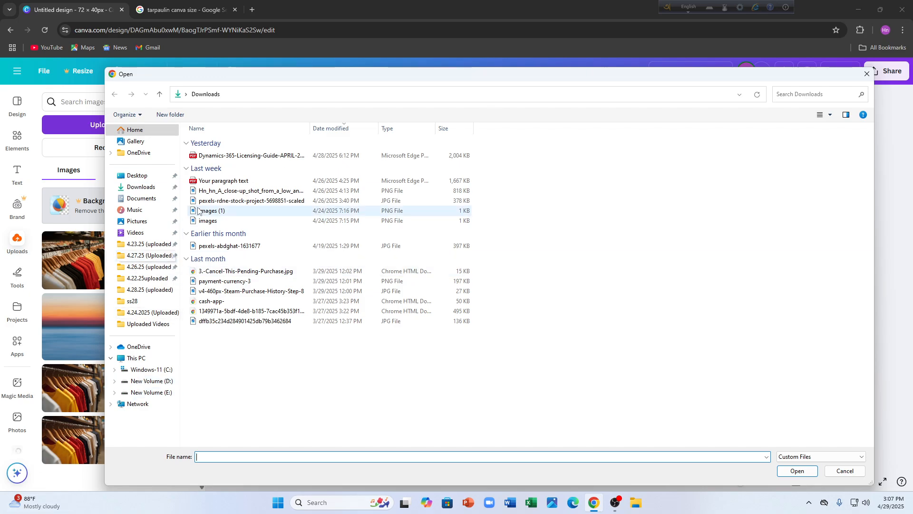
left_click(205, 211)
left_click(867, 74)
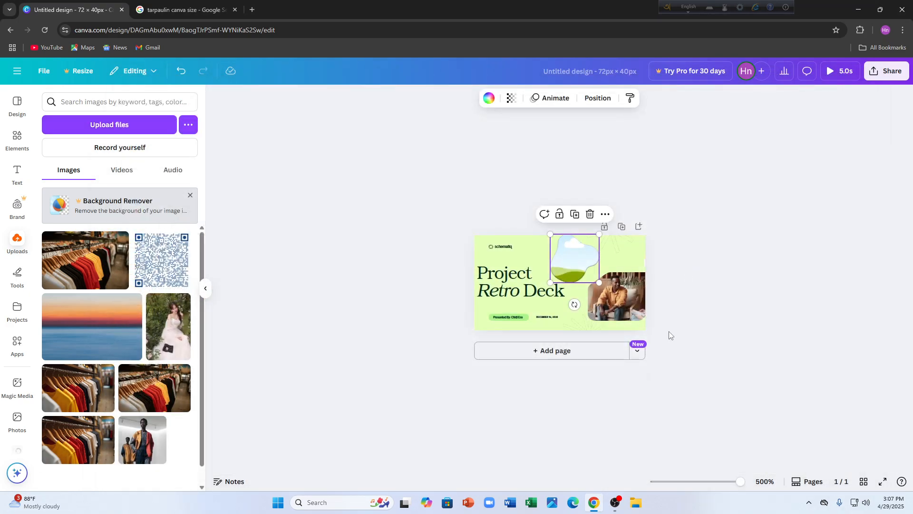
left_click(85, 388)
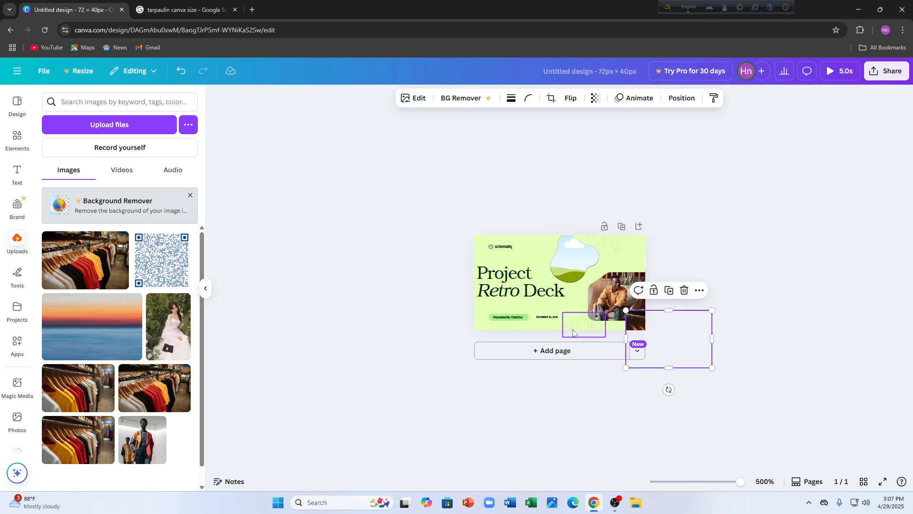
left_click_drag(694, 335, 599, 267)
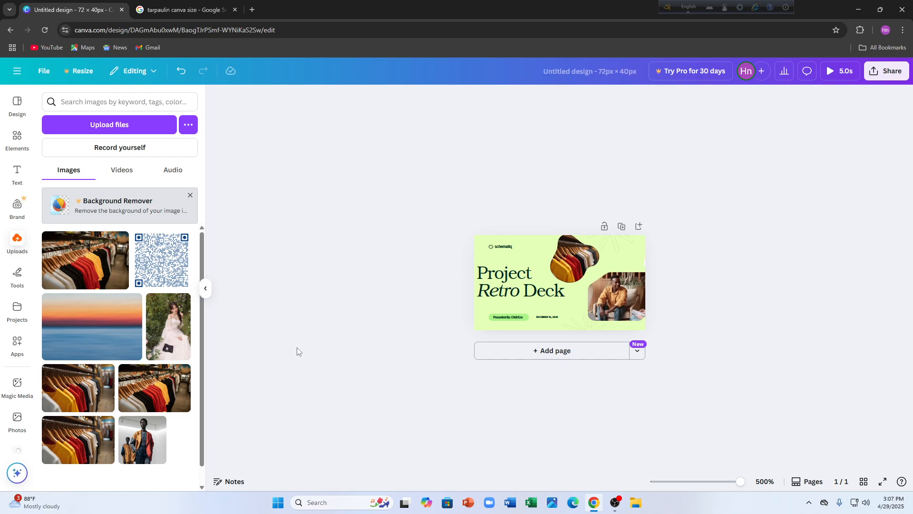
Replace the "Project Retro Deck" heading text with "Digital products".
left_click(490, 273)
left_click(490, 274)
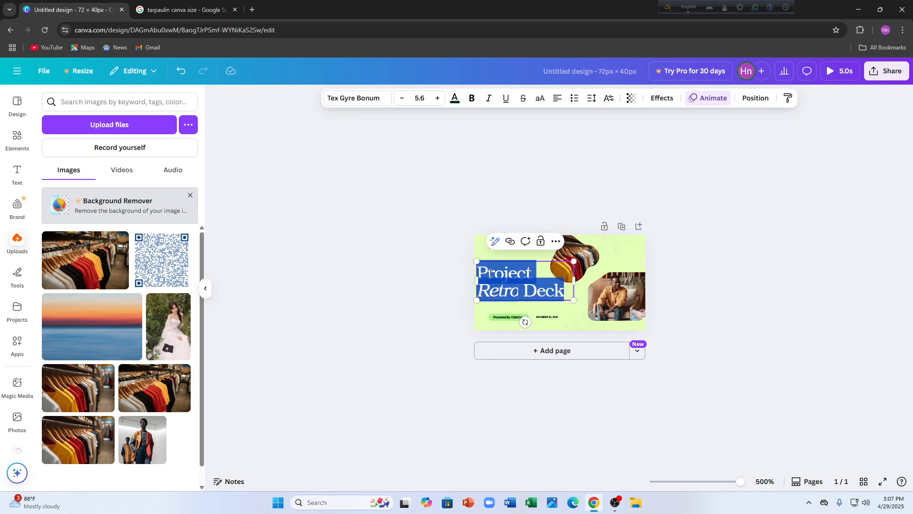
key("BackSpace")
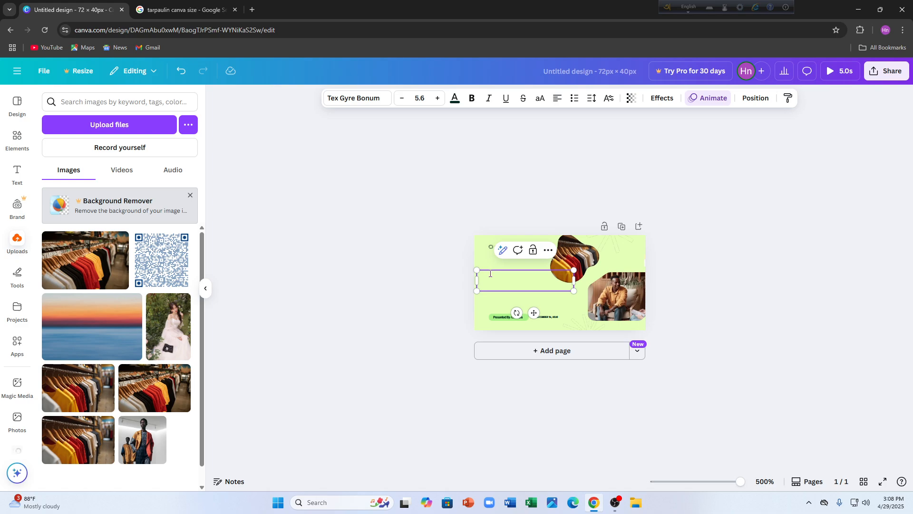
type("Digital pr")
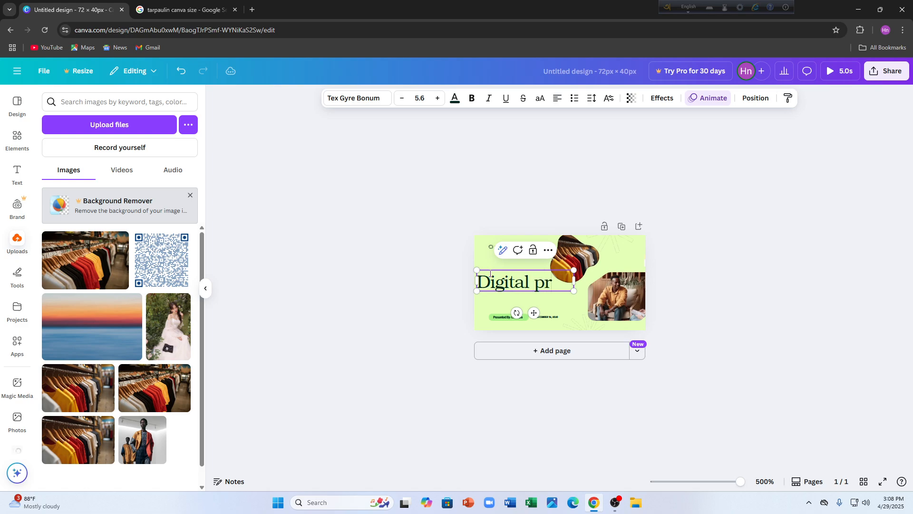
type("oducts")
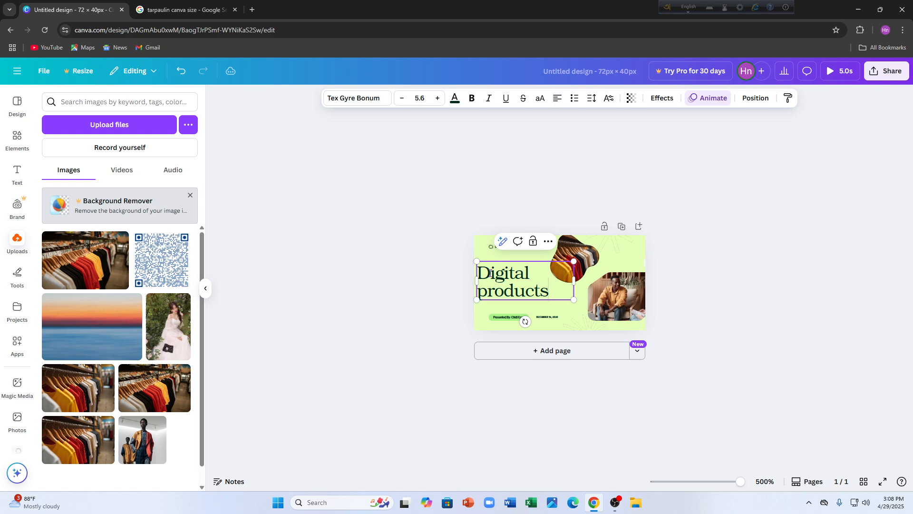
left_click(418, 255)
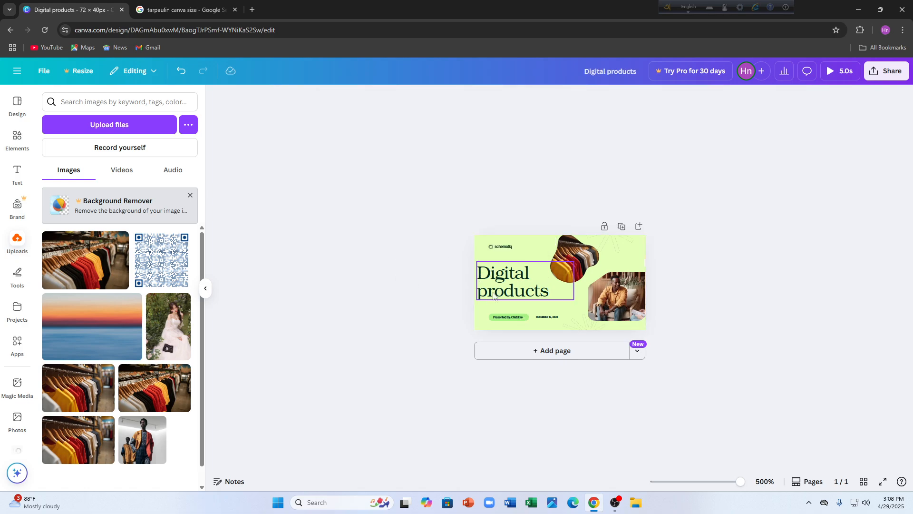
Delete the "Digital products" heading and add the "Spring Collection" font combination to the page.
left_click_drag(516, 284, 519, 287)
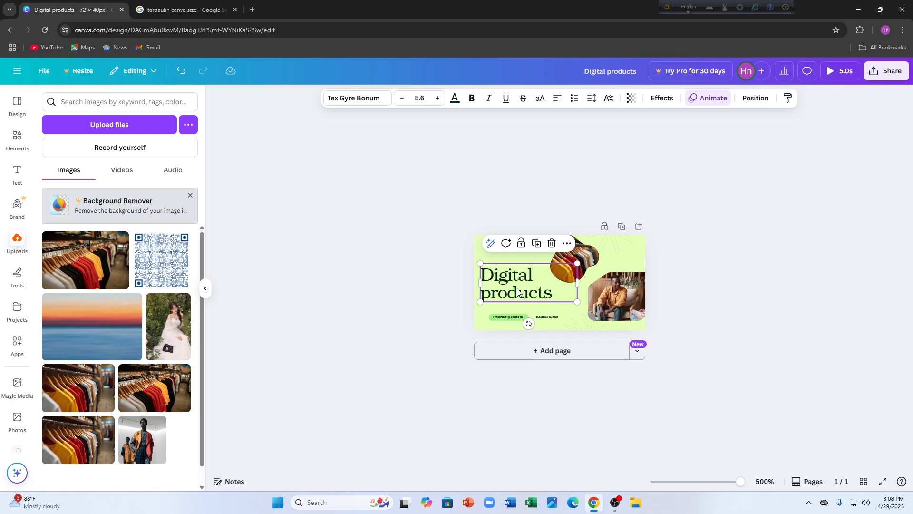
left_click(551, 244)
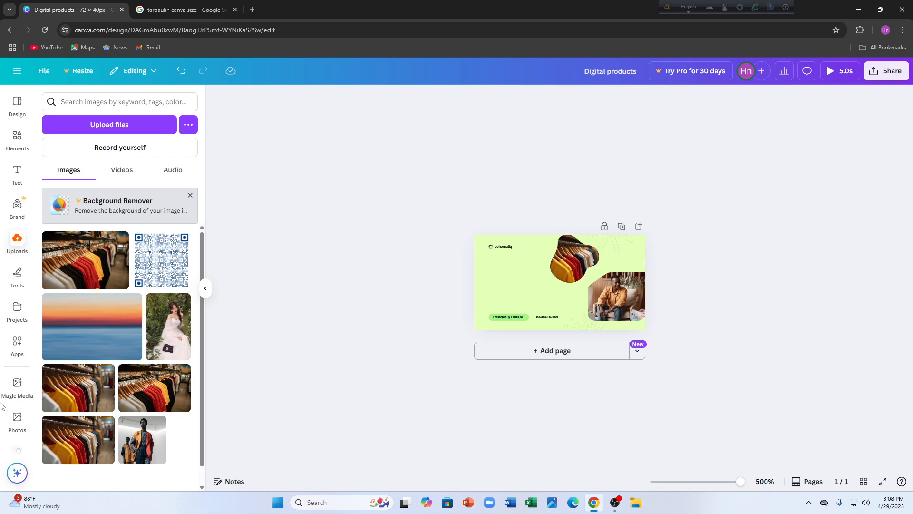
left_click(15, 176)
scroll(124, 395, "down", 5)
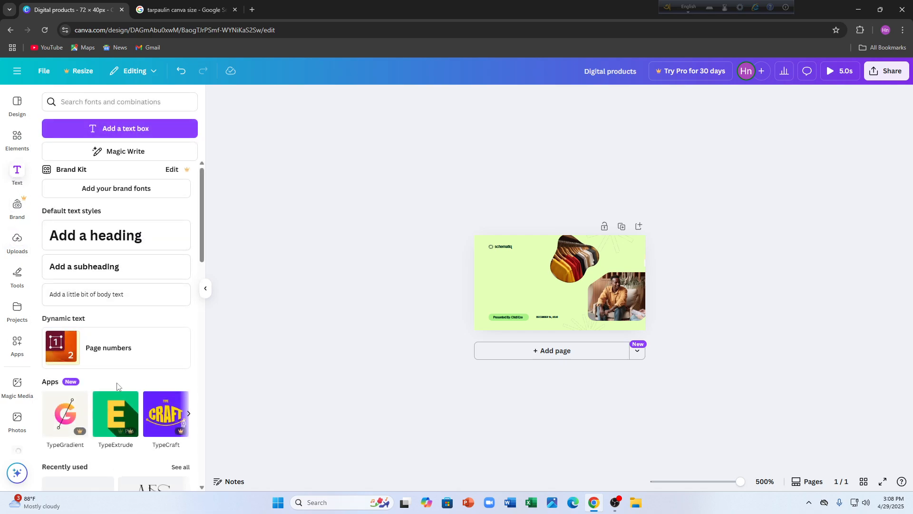
scroll(124, 395, "down", 5)
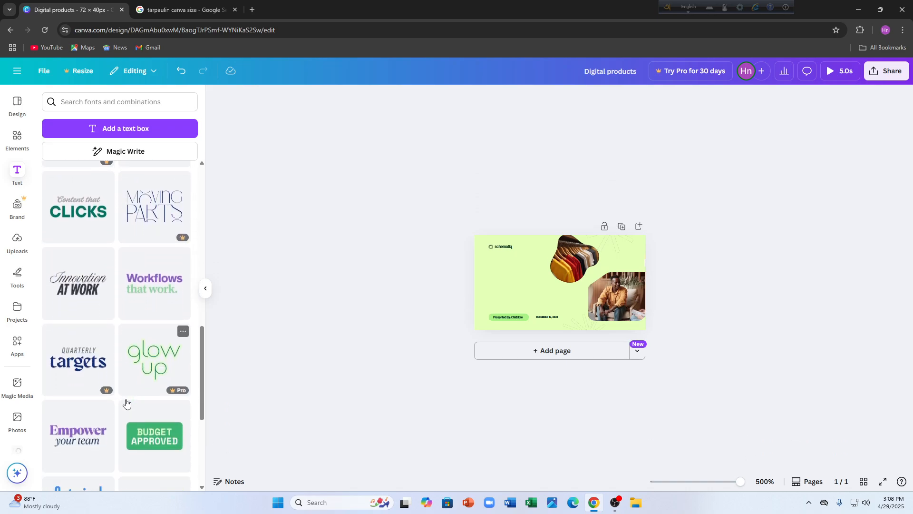
scroll(128, 402, "down", 5)
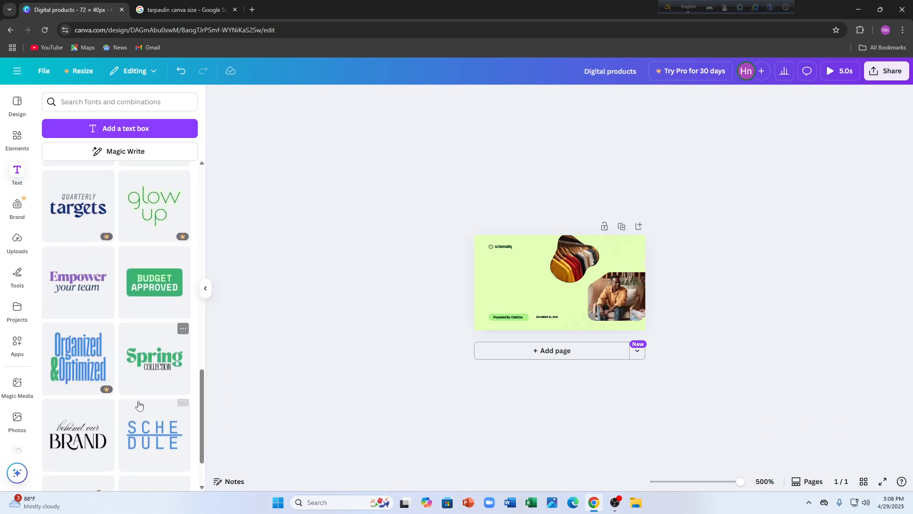
left_click(141, 285)
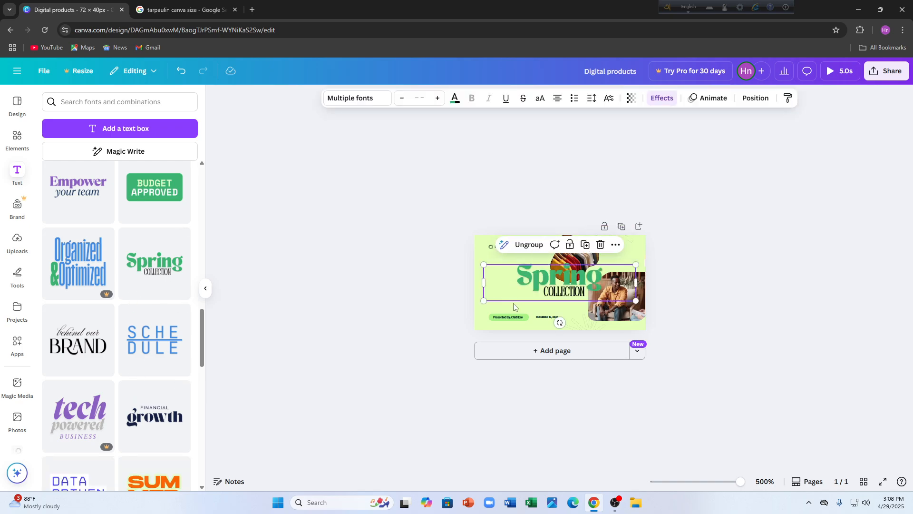
Move the "Spring Collection" text group left and slightly down, into the space above the presenter label.
left_click_drag(528, 283, 510, 282)
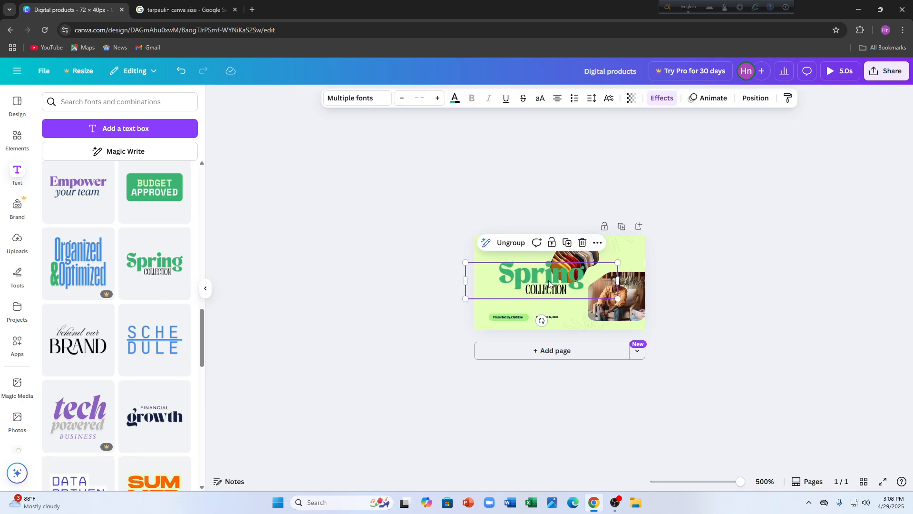
left_click(548, 284)
left_click(399, 269)
left_click(537, 280)
left_click_drag(537, 281, 530, 285)
double_click(530, 285)
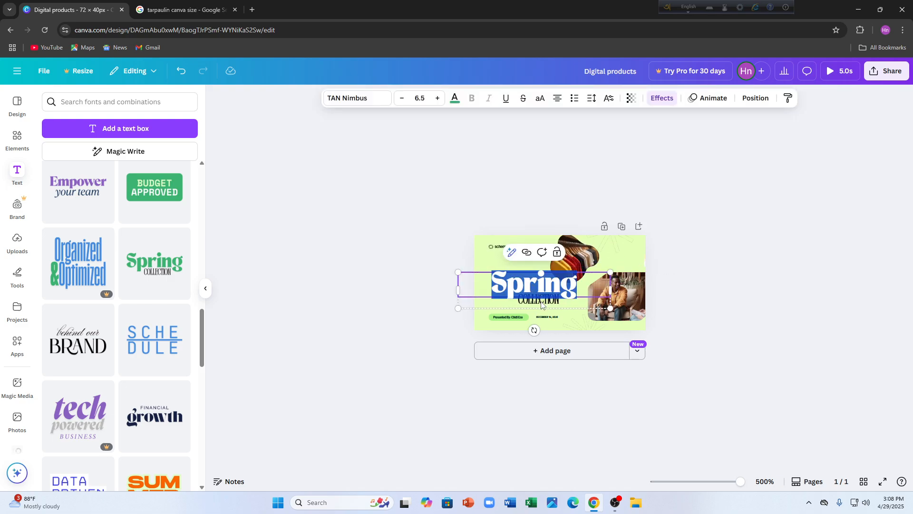
double_click(542, 304)
left_click(353, 224)
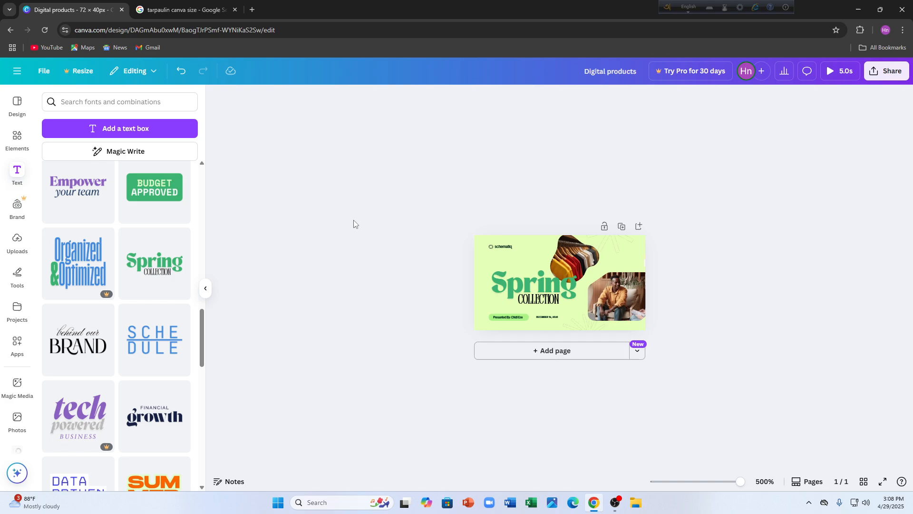
Recolor the word "Spring" with a brown sampled from the seated man's photo using the eyedropper.
left_click(505, 289)
double_click(505, 288)
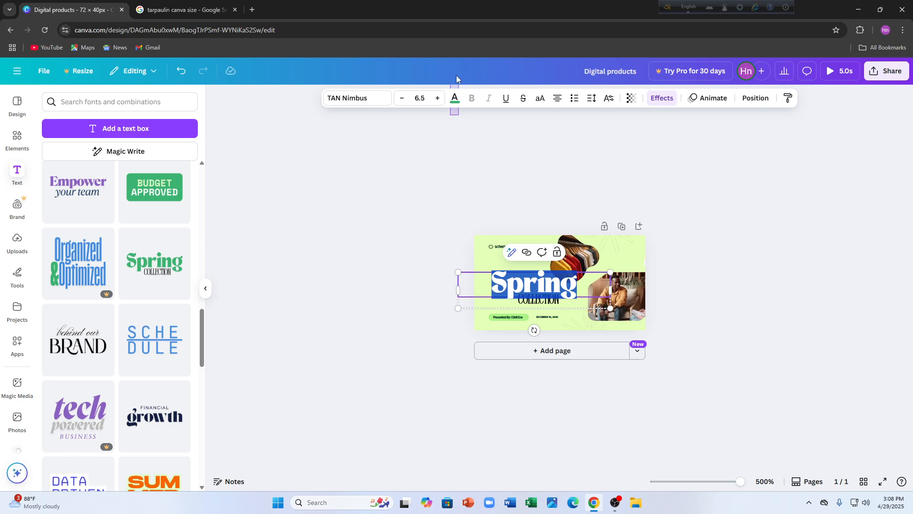
left_click(454, 87)
left_click(508, 288)
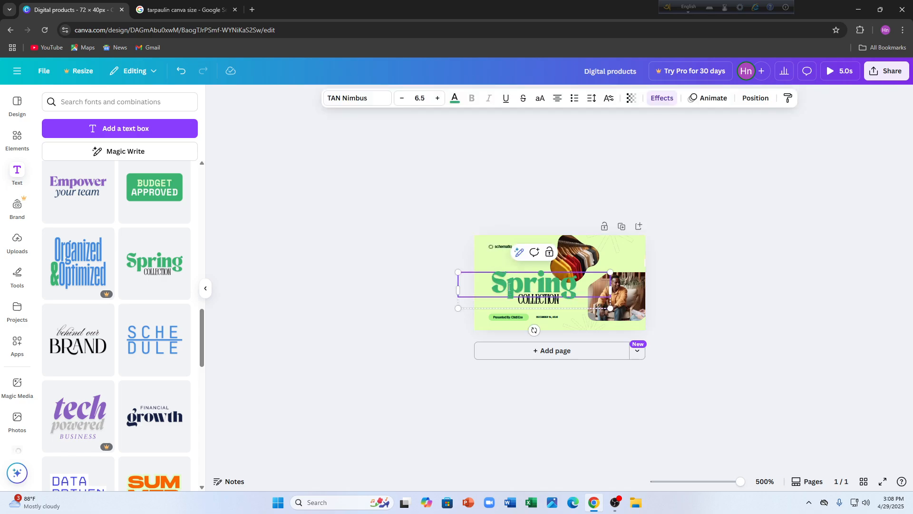
double_click(546, 289)
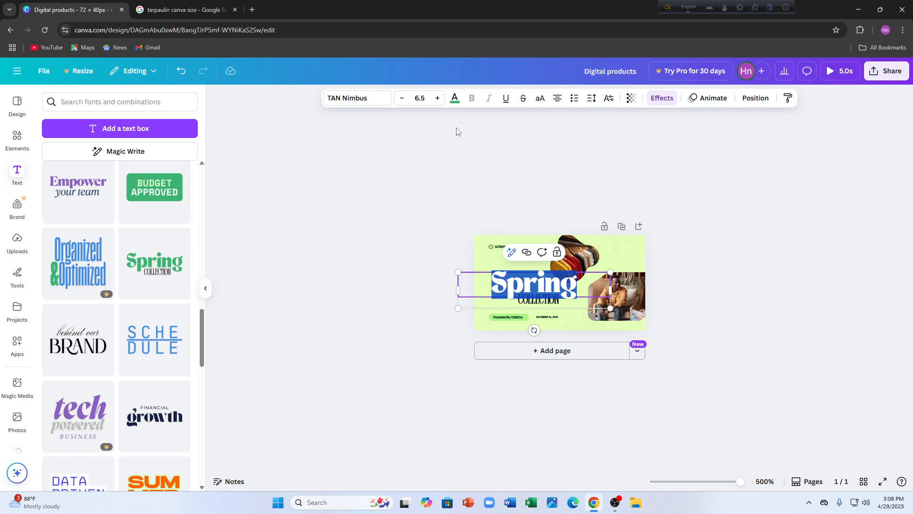
left_click(454, 98)
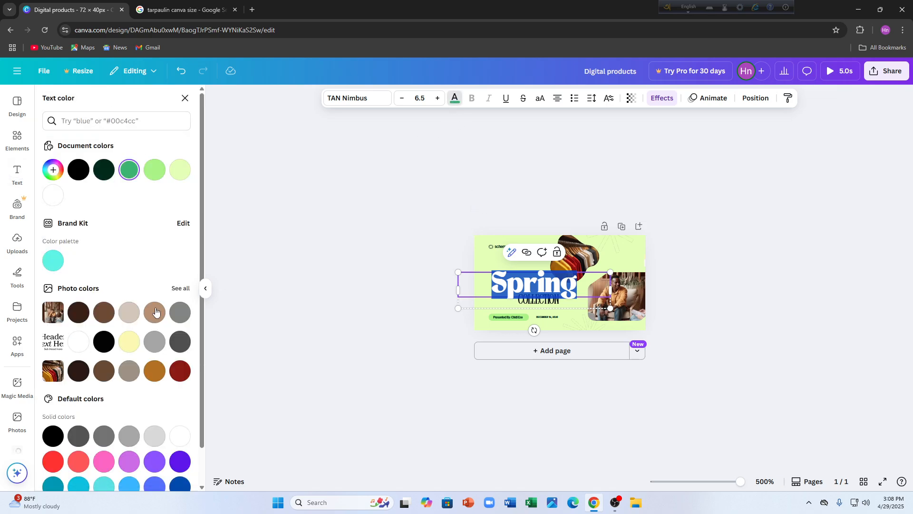
scroll(119, 410, "down", 2)
scroll(101, 298, "up", 2)
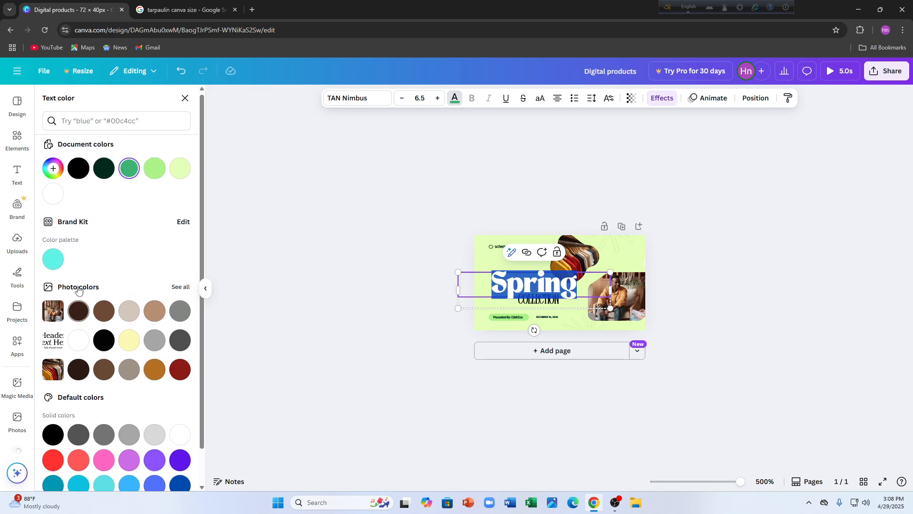
left_click(55, 170)
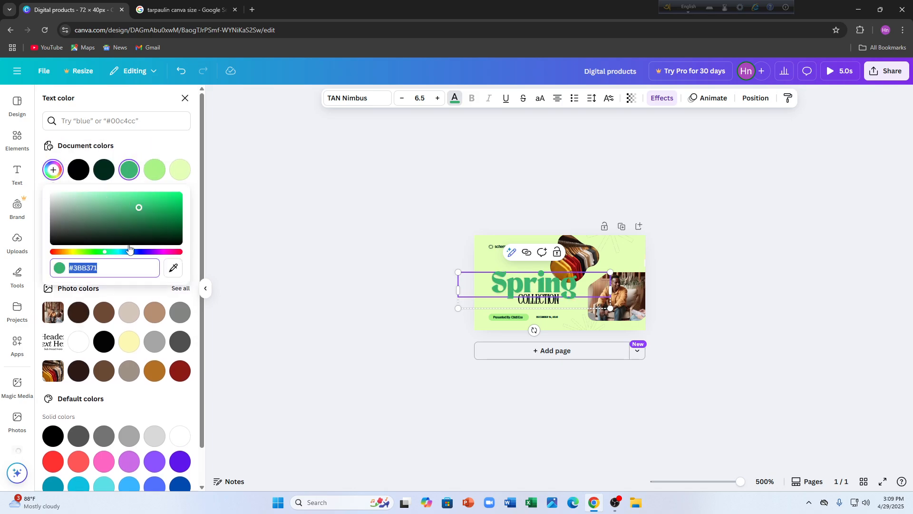
left_click(174, 268)
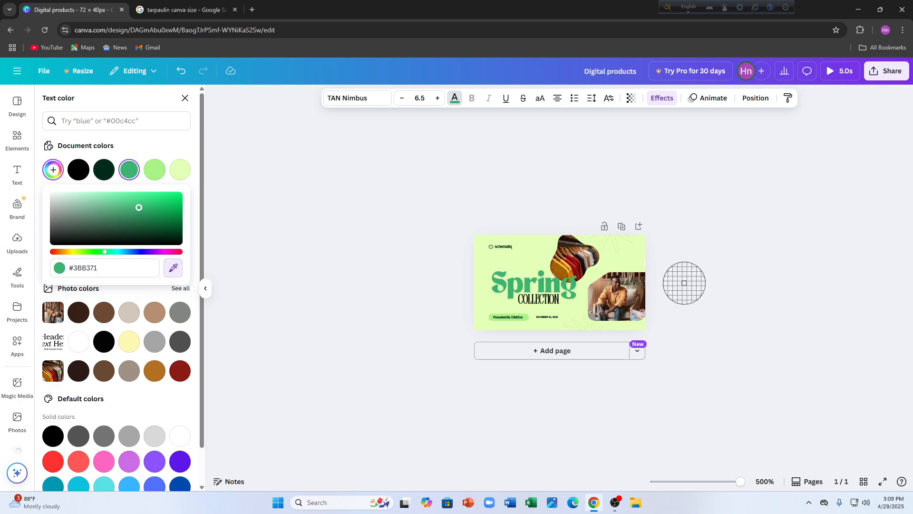
left_click(618, 295)
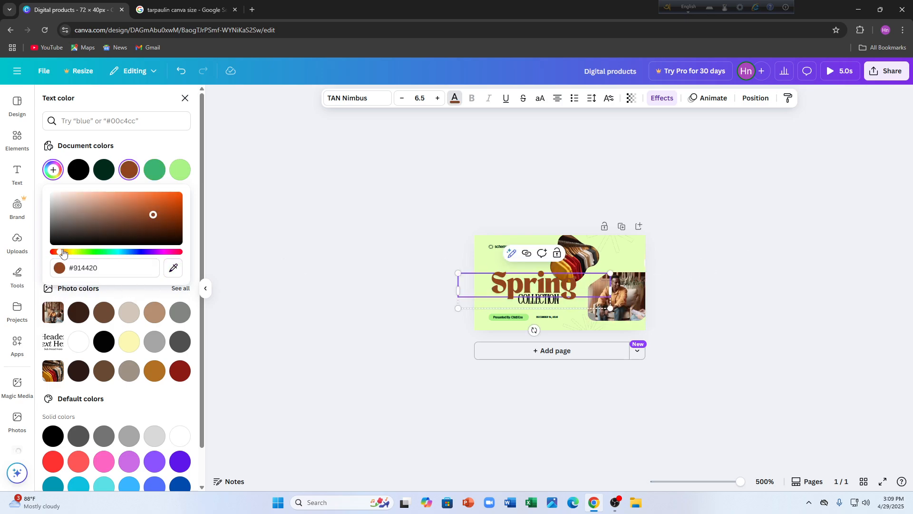
Shift the custom color of the word "Spring" to a very dark green by adjusting its hue and shade.
left_click_drag(62, 252, 100, 253)
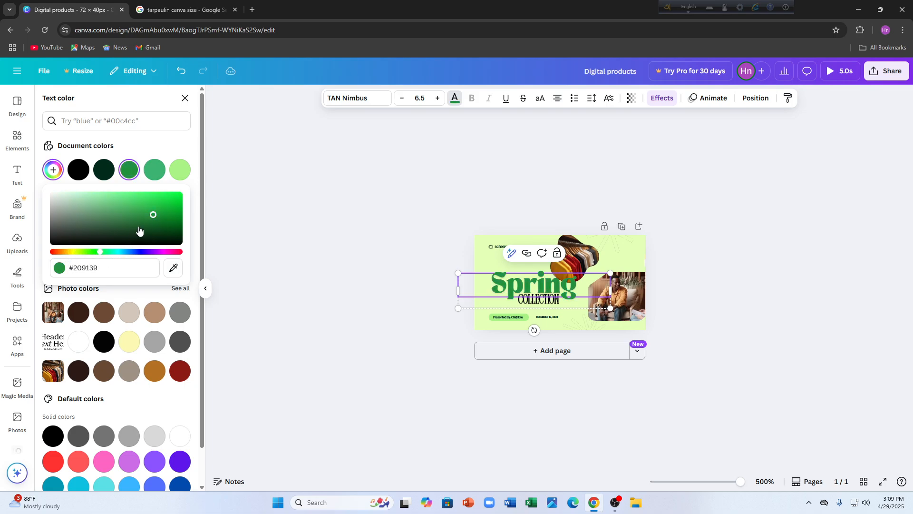
left_click_drag(154, 215, 130, 237)
left_click(353, 256)
left_click_drag(570, 289, 557, 283)
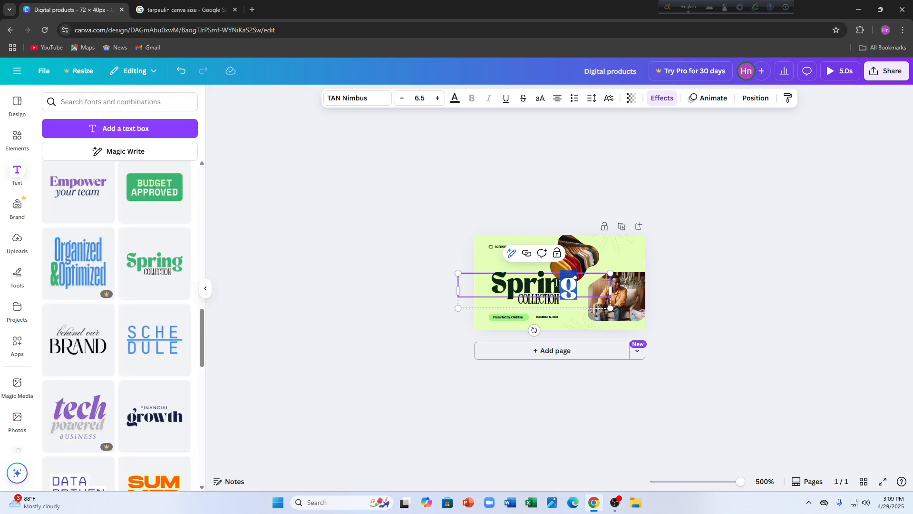
left_click(570, 402)
Recolor the word "COLLECTION" light gray and move the "Spring Collection" text group up and left.
left_click(546, 299)
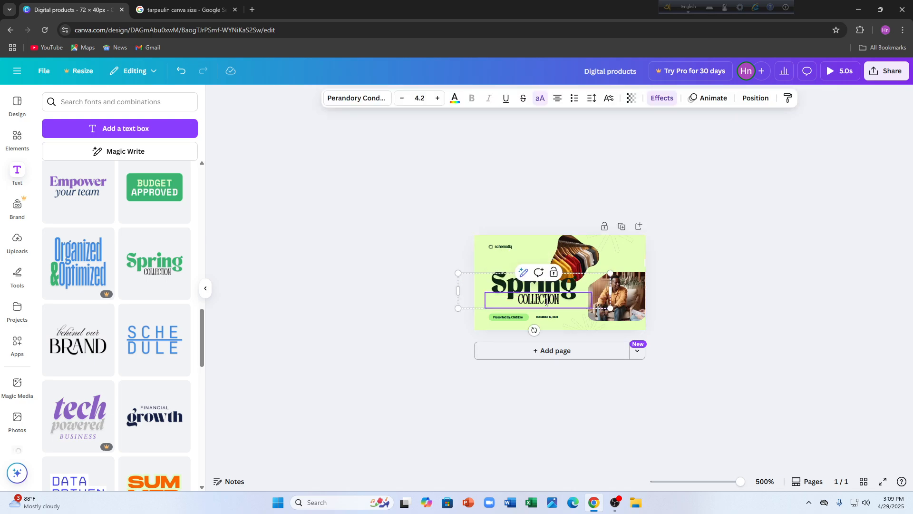
double_click(546, 300)
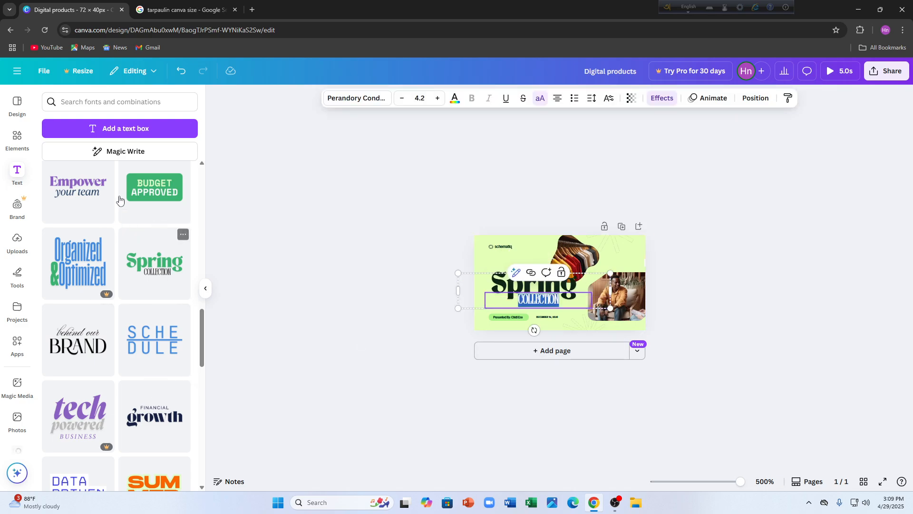
left_click(455, 99)
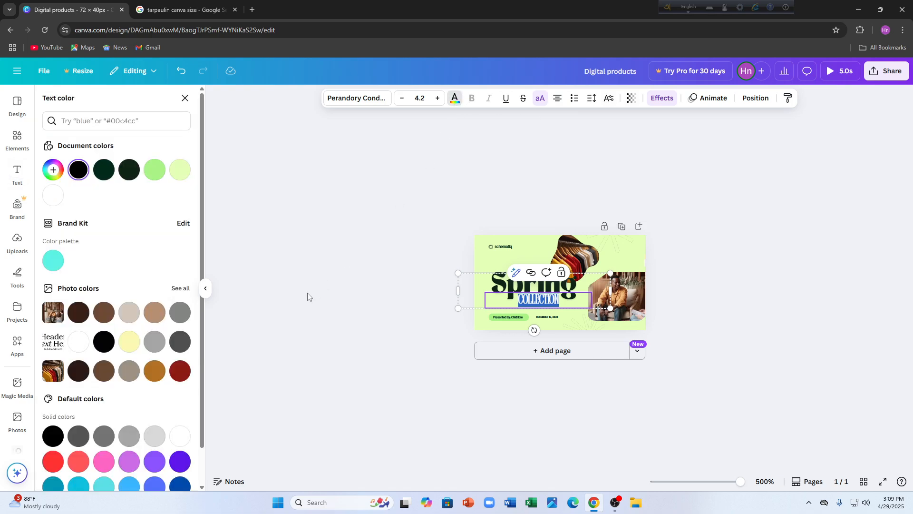
scroll(120, 365, "down", 2)
left_click(155, 395)
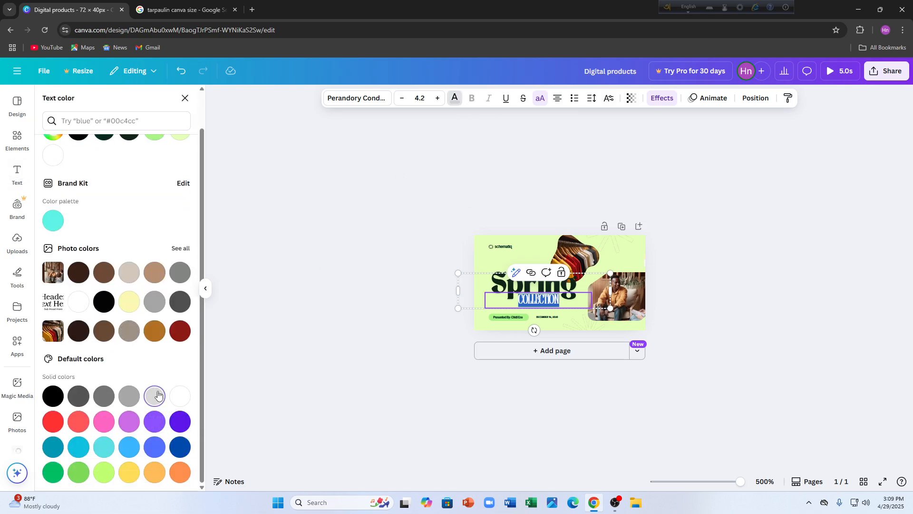
left_click(340, 368)
left_click(404, 373)
left_click_drag(521, 288, 503, 273)
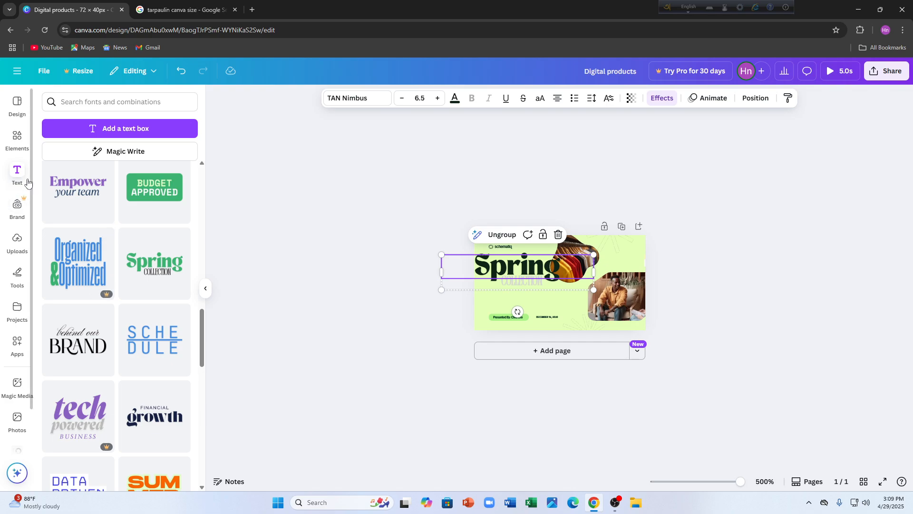
Search the frames for "border", try a plain rectangular frame over the seated man's photo, and delete it.
left_click(17, 138)
left_click(106, 122)
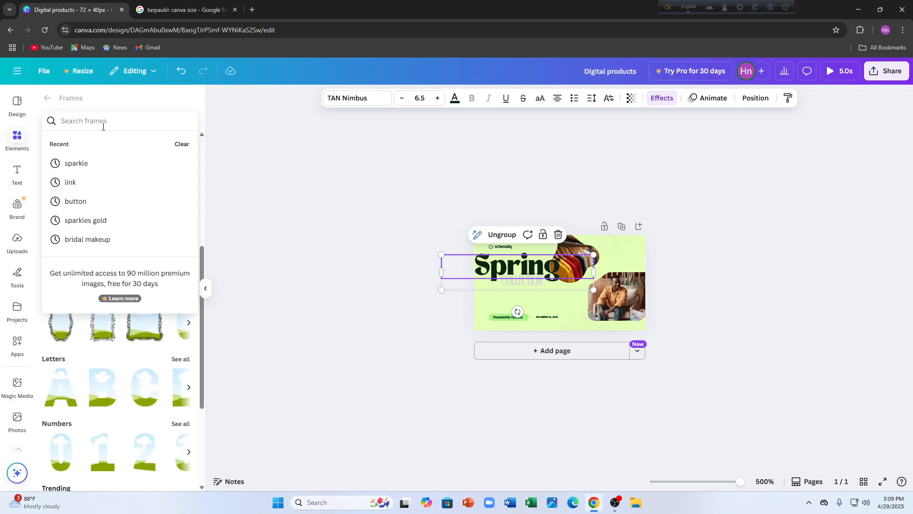
type("border")
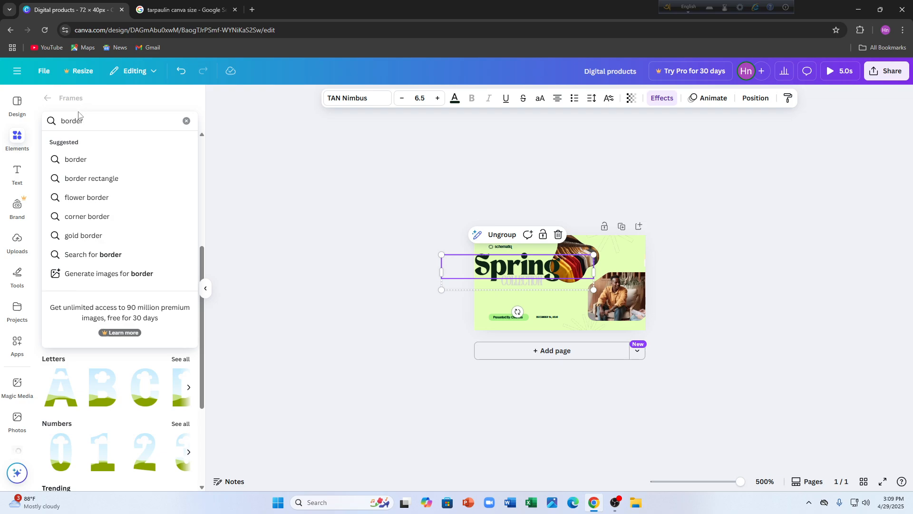
left_click(74, 157)
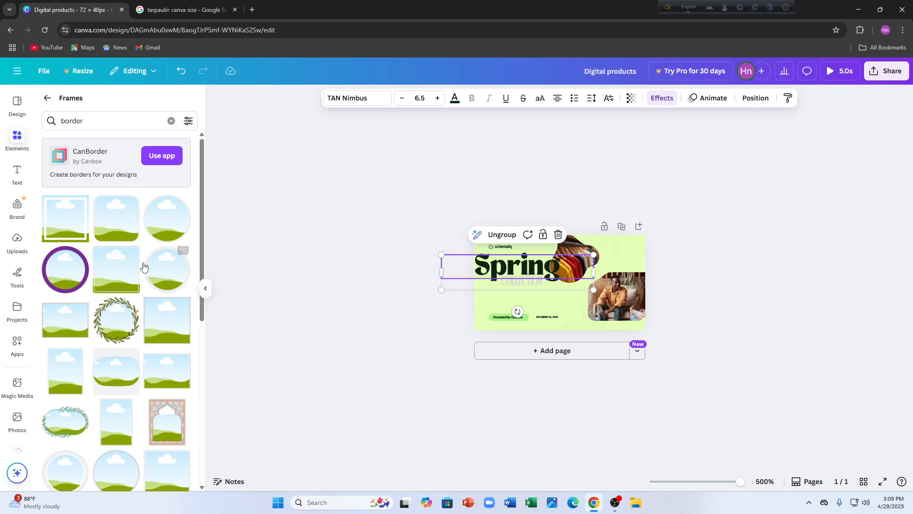
scroll(105, 346, "down", 3)
scroll(104, 346, "down", 5)
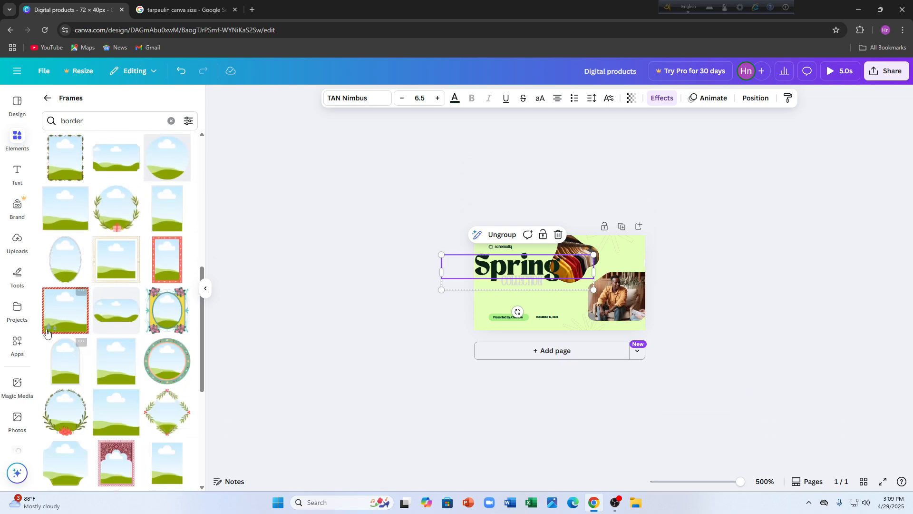
scroll(107, 343, "down", 1)
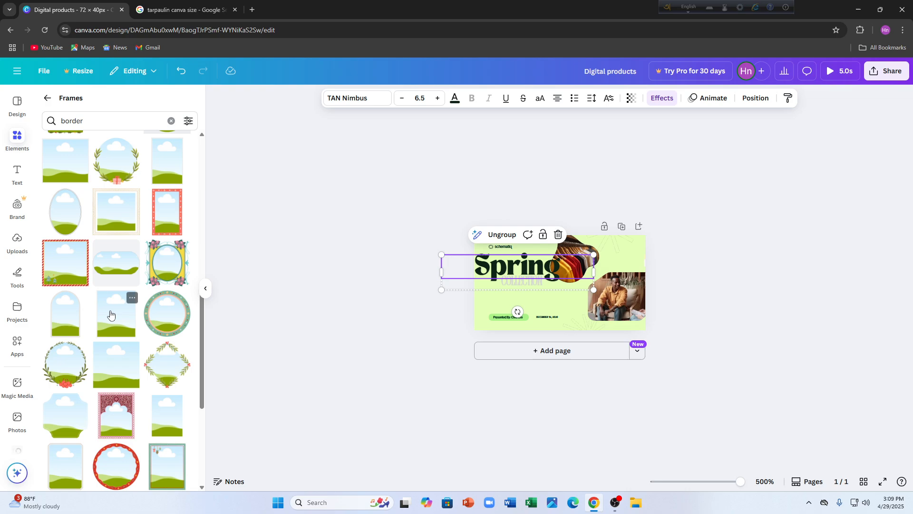
left_click(121, 320)
left_click_drag(646, 335, 612, 307)
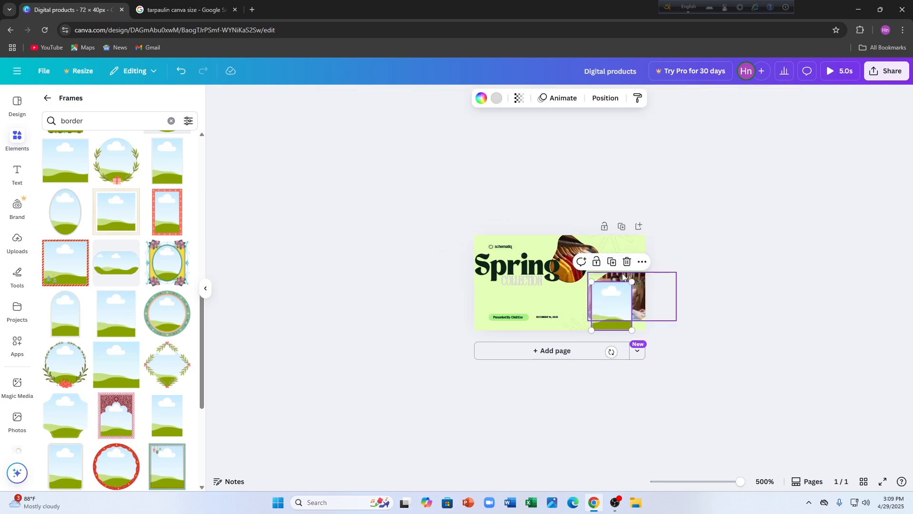
left_click(624, 261)
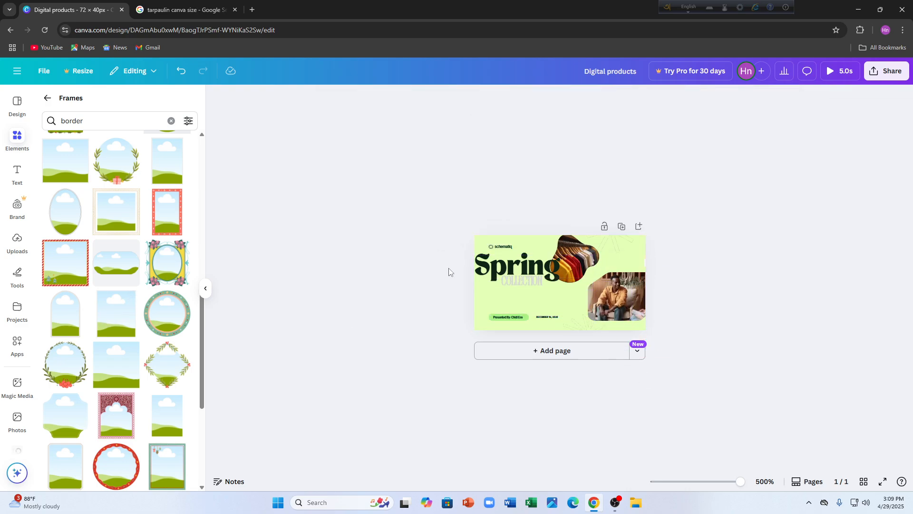
Search the elements for "background" and place the rectangular landscape frame over the page's upper-left corner.
left_click(48, 99)
left_click(61, 103)
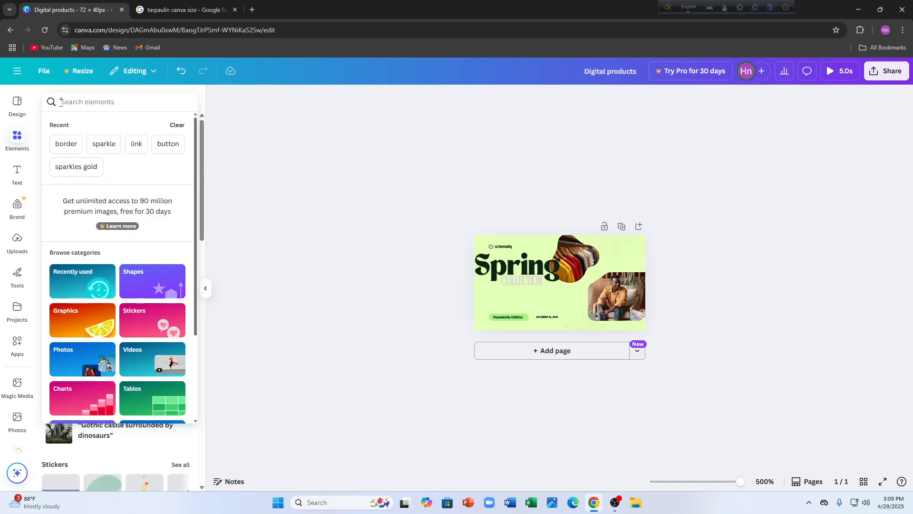
type("back")
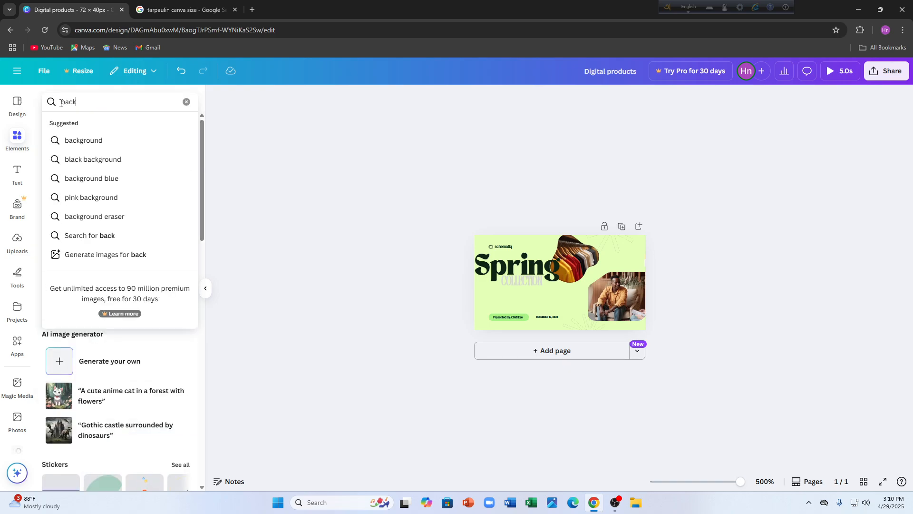
type("ground")
left_click(70, 142)
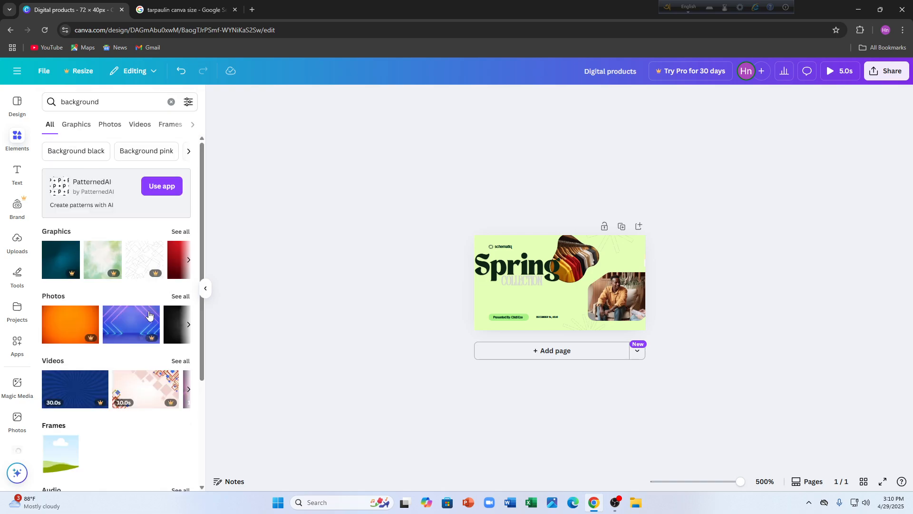
scroll(98, 340, "down", 3)
scroll(97, 345, "up", 3)
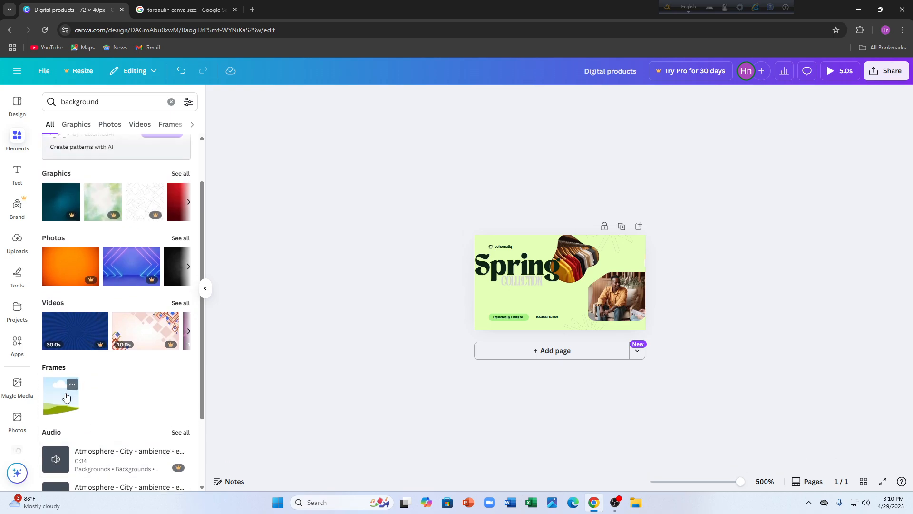
left_click_drag(67, 388, 486, 259)
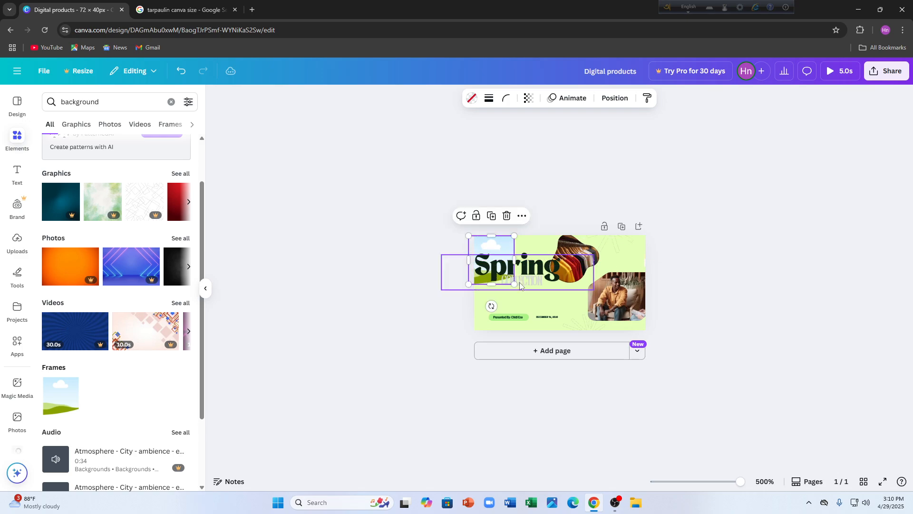
Enlarge the rectangular frame to cover the whole page and send it to the back of the layers.
left_click_drag(514, 287, 720, 353)
left_click_drag(597, 265, 601, 263)
right_click(602, 238)
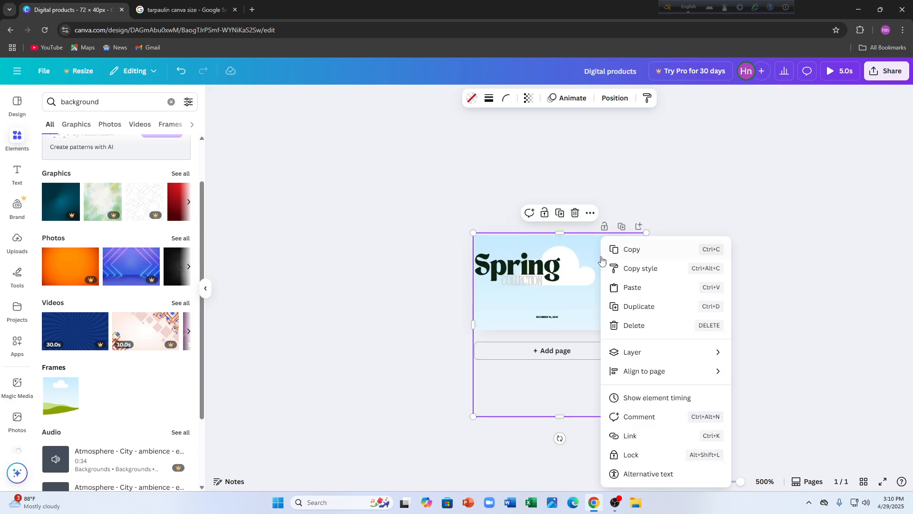
mouse_move(721, 353)
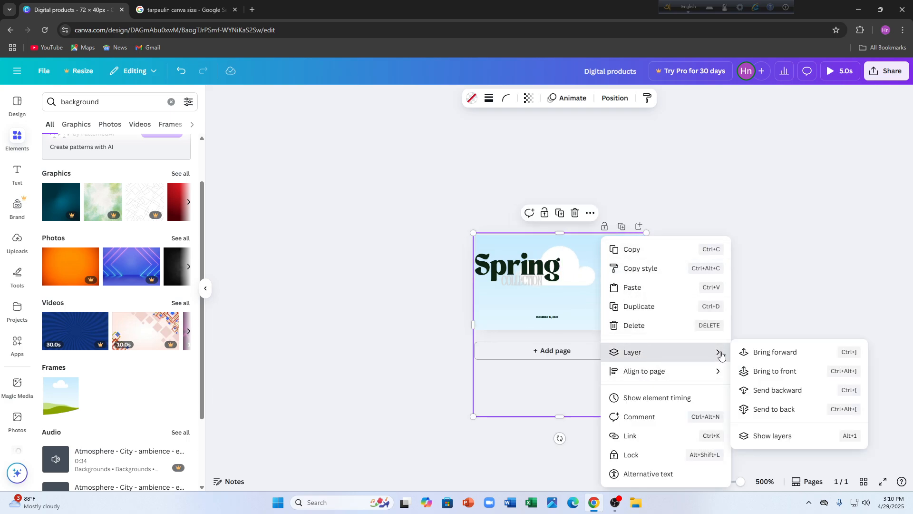
left_click(765, 411)
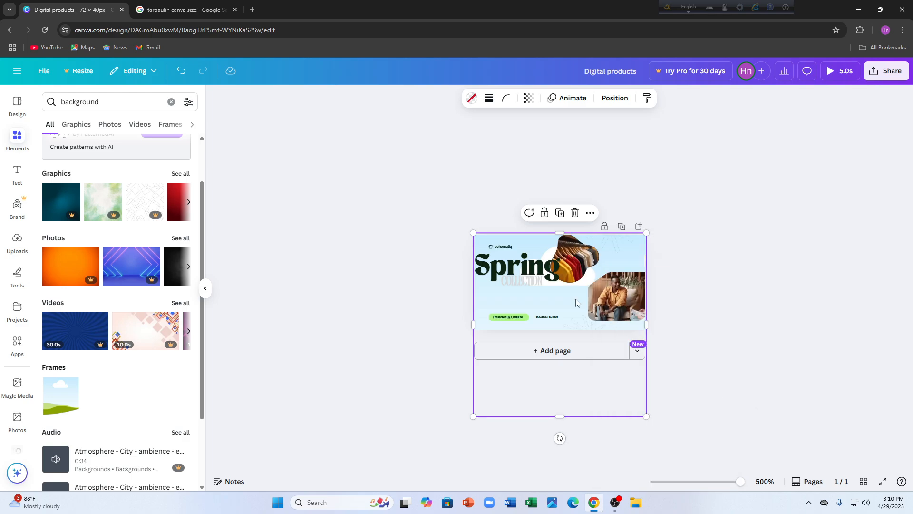
Fill the full-page background frame with the uploaded sunset-over-the-sea image.
left_click(17, 242)
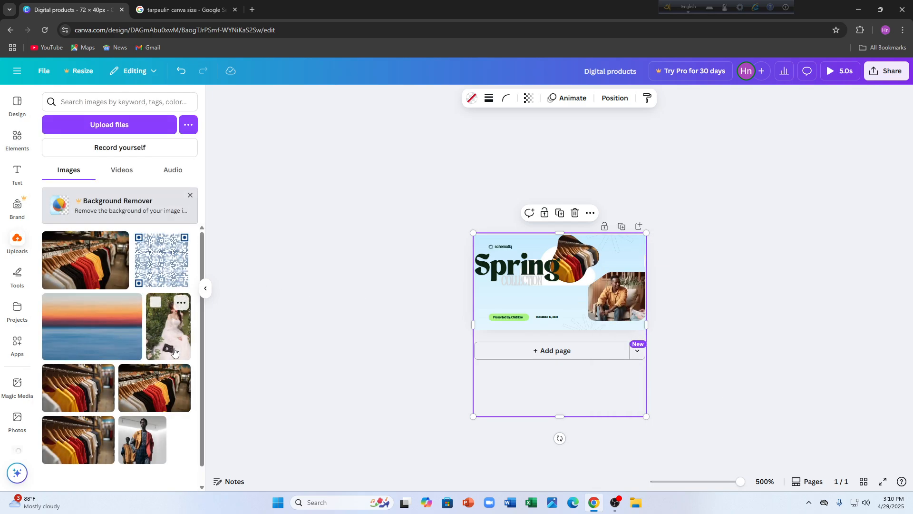
left_click_drag(137, 338, 530, 288)
left_click(416, 281)
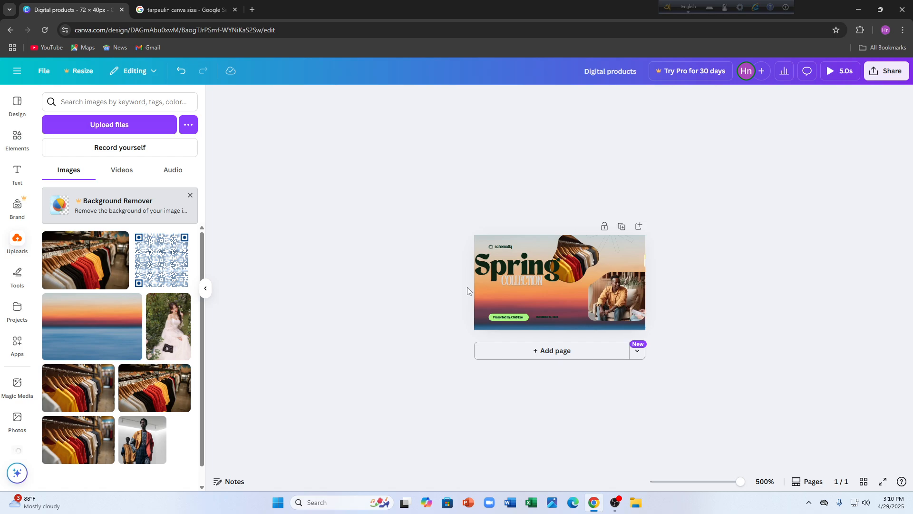
Add a second page and enlarge an uploaded clothing-rack photo to cover it completely.
left_click(637, 351)
left_click(549, 409)
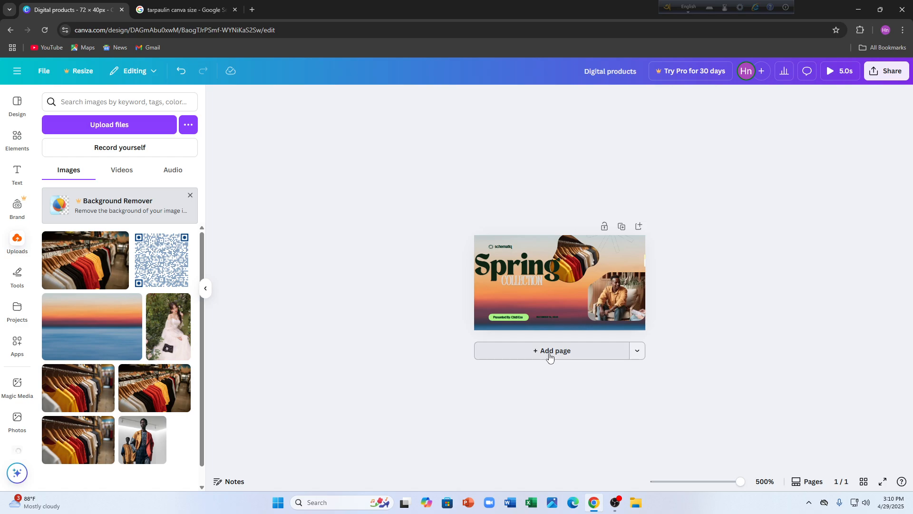
left_click(547, 352)
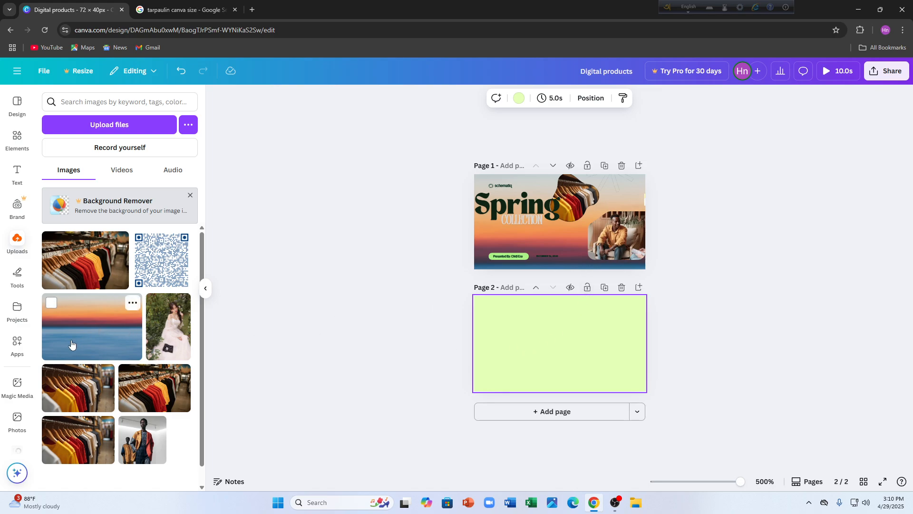
left_click_drag(72, 344, 138, 331)
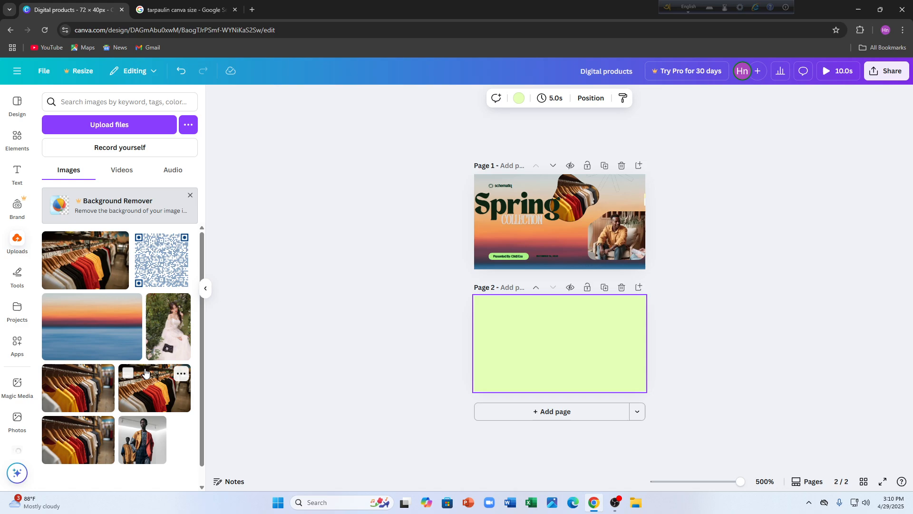
left_click_drag(155, 387, 585, 352)
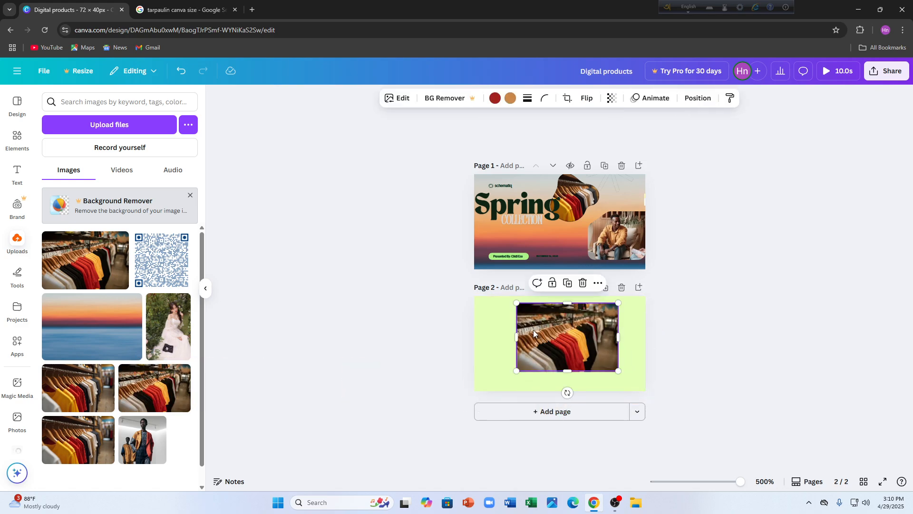
left_click_drag(537, 319, 496, 312)
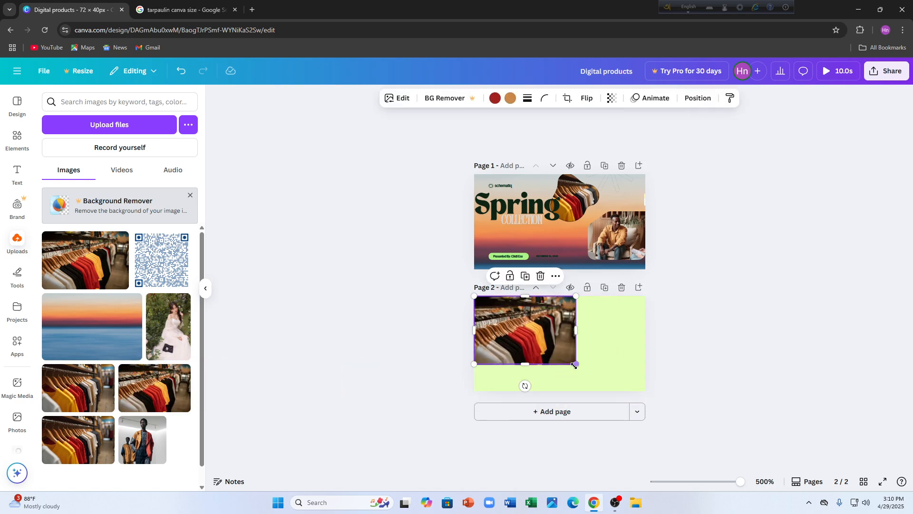
left_click_drag(576, 364, 659, 385)
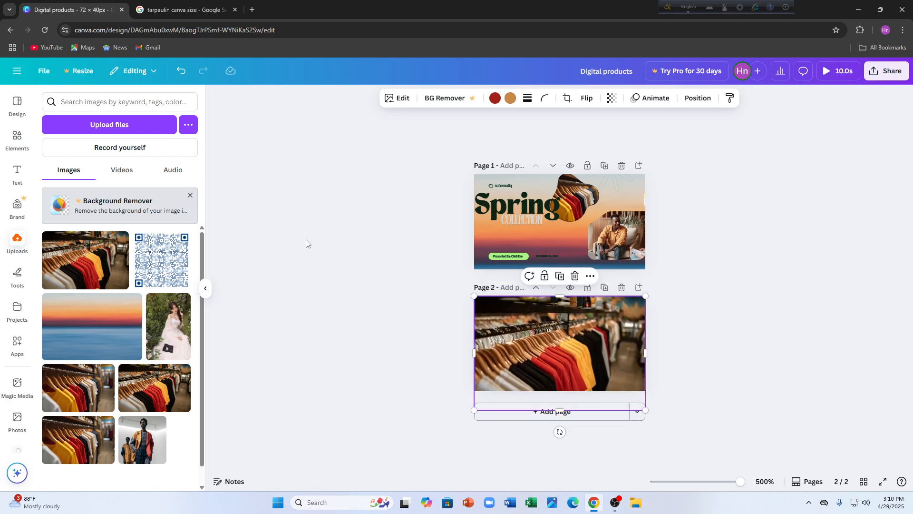
left_click(306, 241)
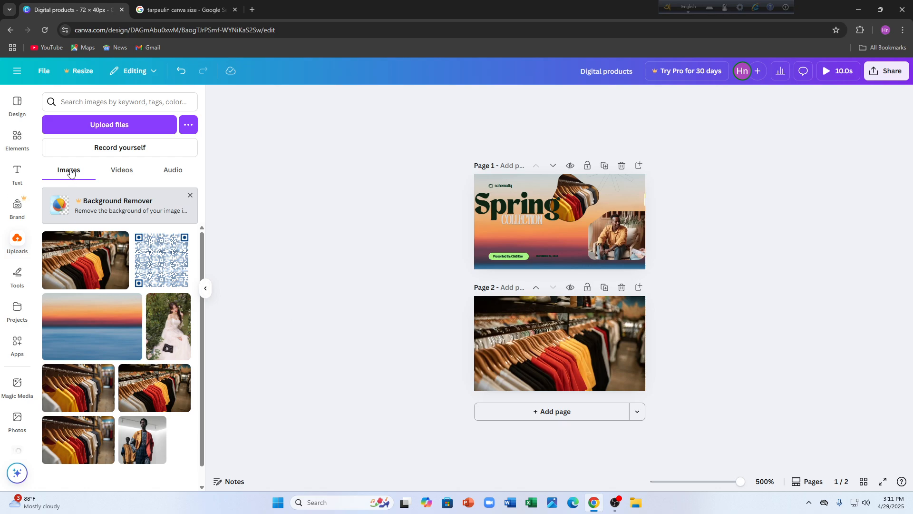
left_click(14, 206)
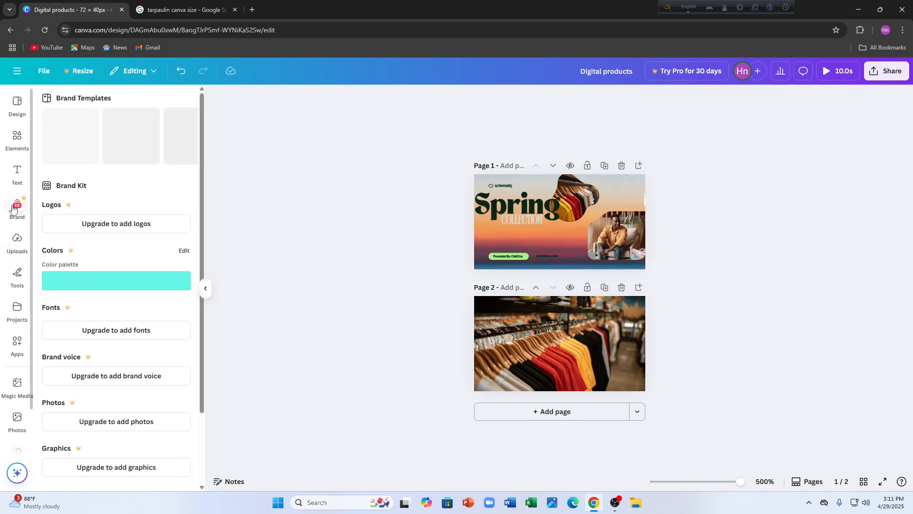
left_click(17, 138)
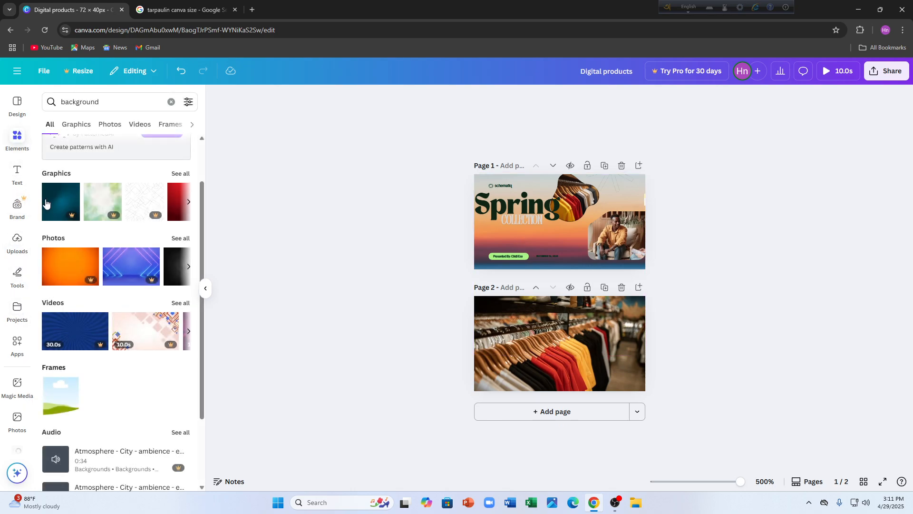
left_click(17, 277)
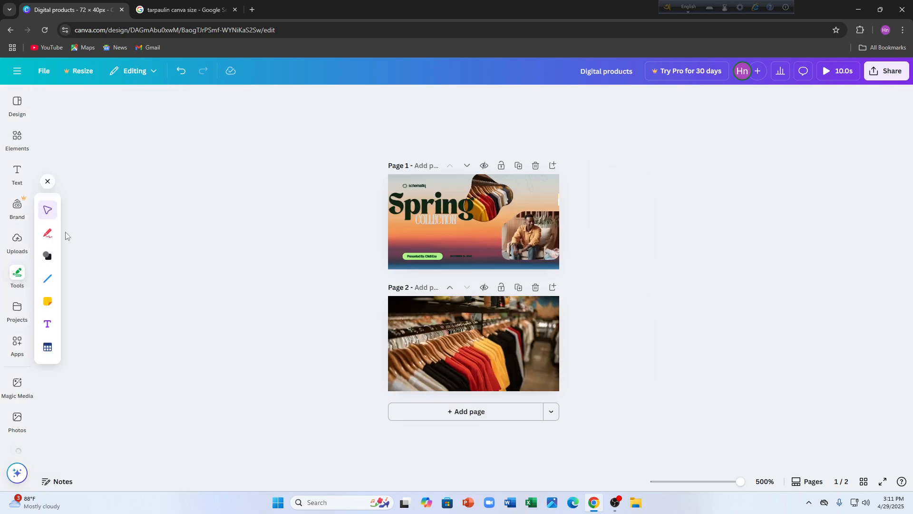
left_click(47, 279)
Nudge the sunset background frame on page 1 slightly right and up, and lock it.
left_click_drag(464, 250, 445, 235)
right_click(448, 237)
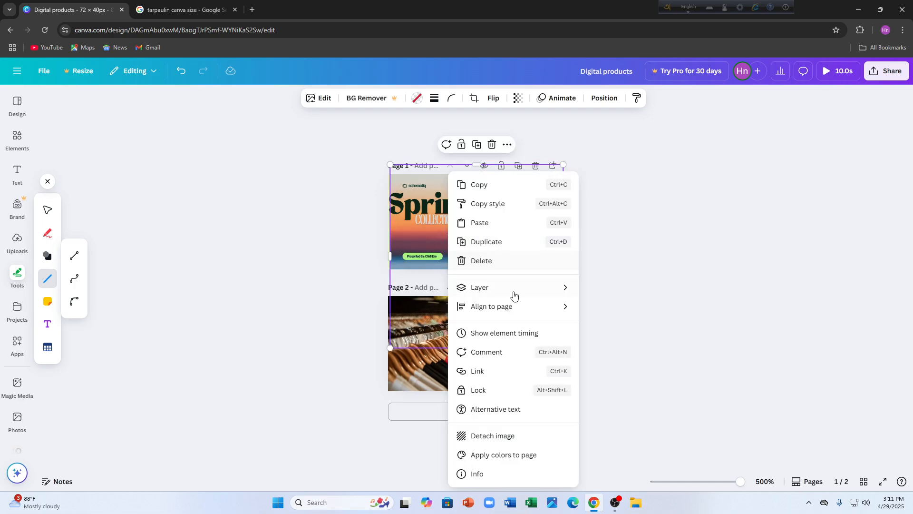
left_click(478, 390)
left_click(480, 219)
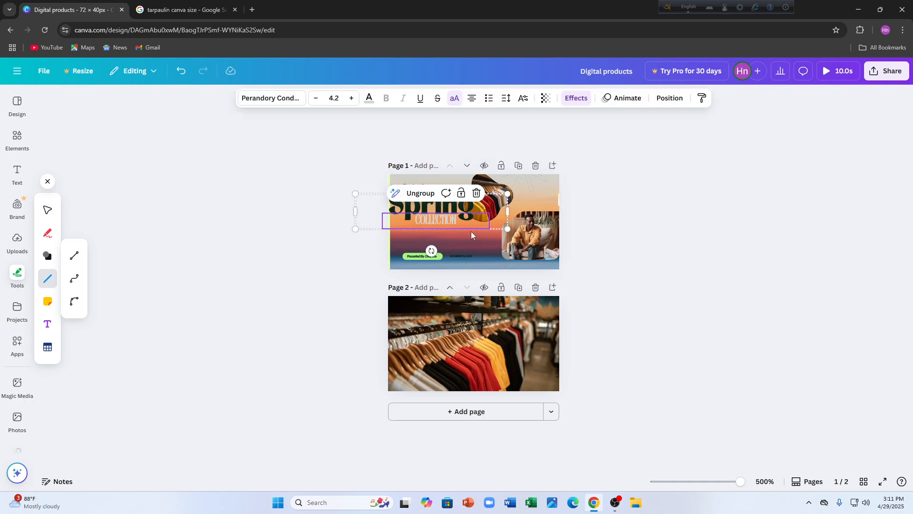
left_click(458, 244)
Clear the clothing-rack photo and green background from page 2, and delete the page.
left_click(478, 335)
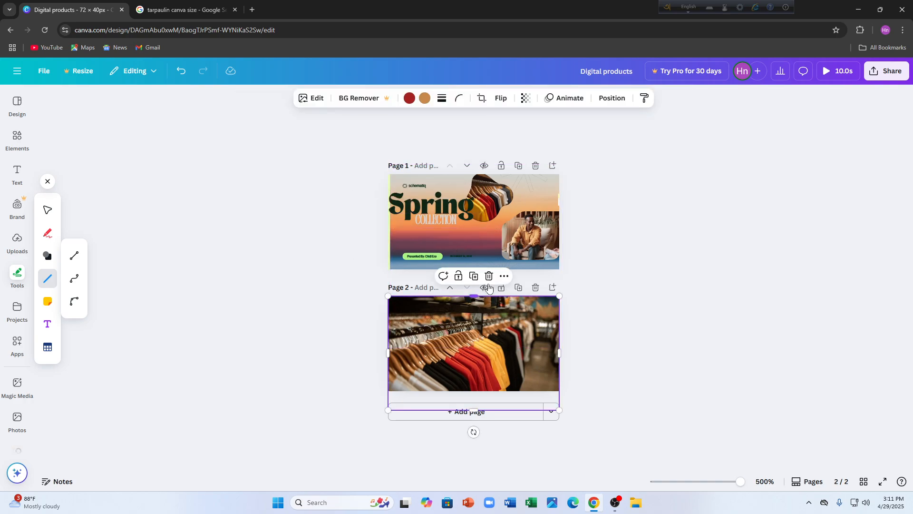
left_click(489, 276)
left_click(491, 316)
right_click(512, 343)
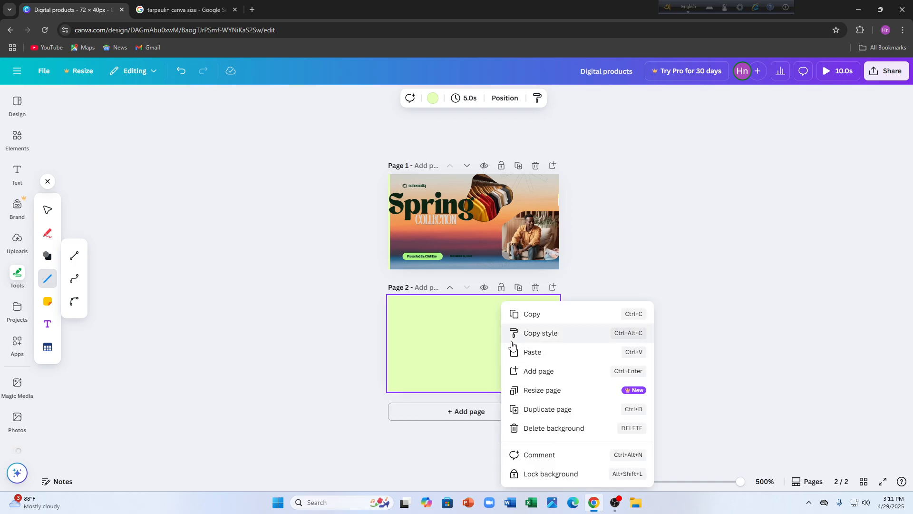
left_click(550, 428)
right_click(490, 337)
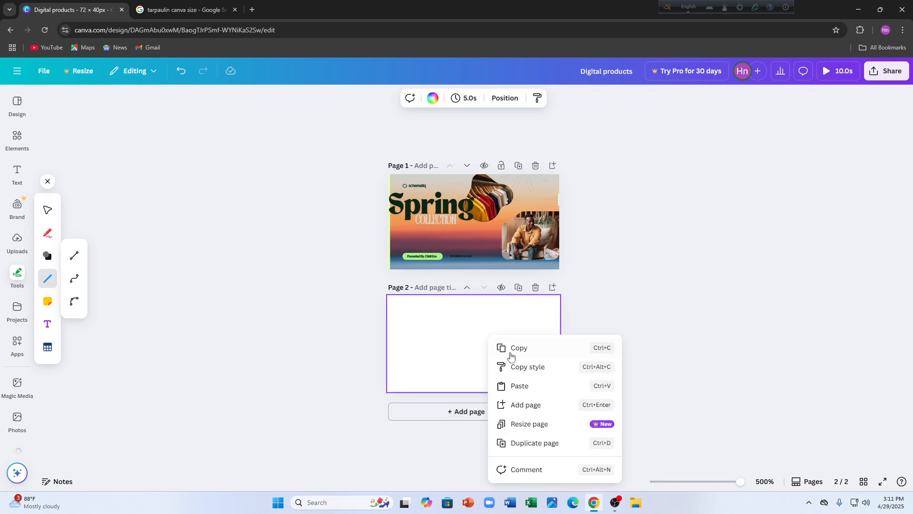
left_click(399, 338)
left_click(536, 287)
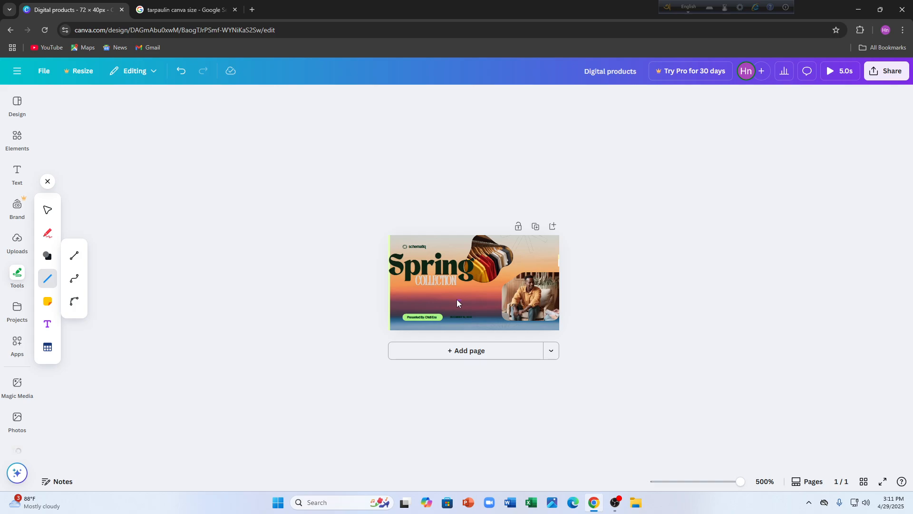
right_click(428, 292)
left_click(463, 342)
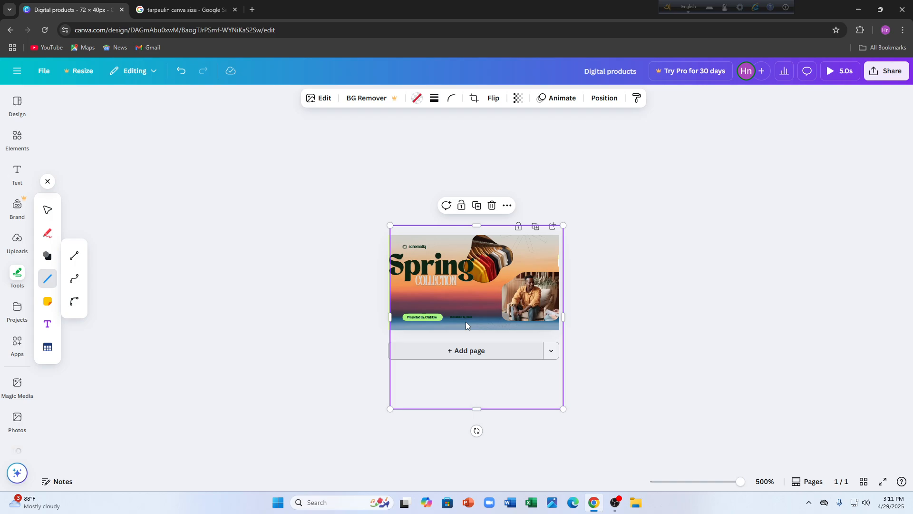
right_click(464, 303)
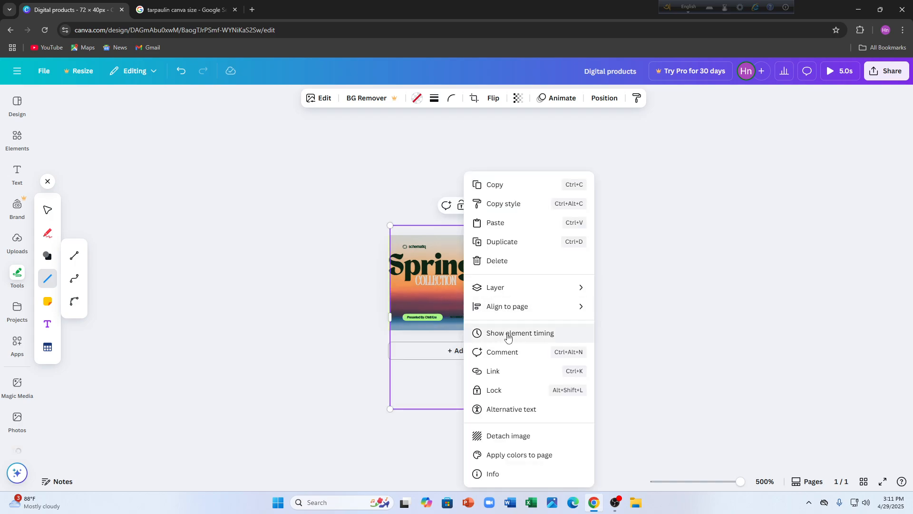
left_click(523, 400)
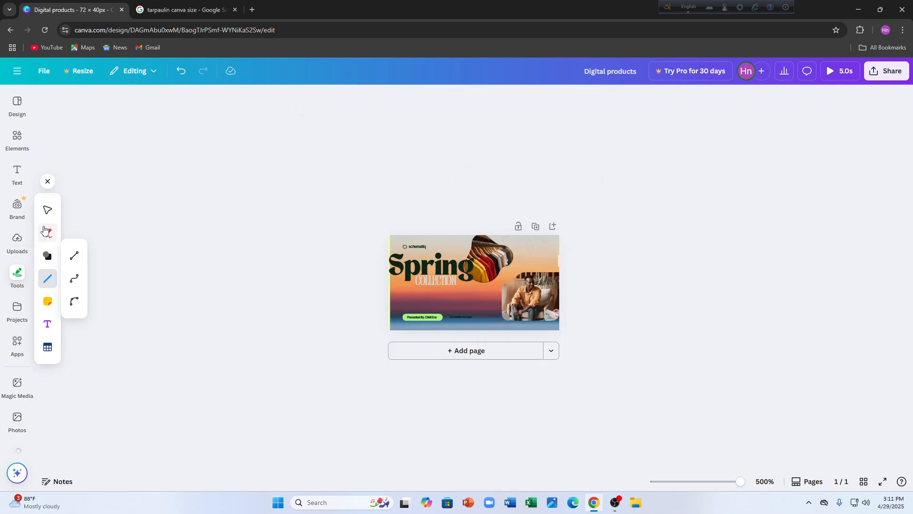
Add a straight line and a circle shape, placing the circle in the lower middle of the banner beneath the heading.
left_click(74, 256)
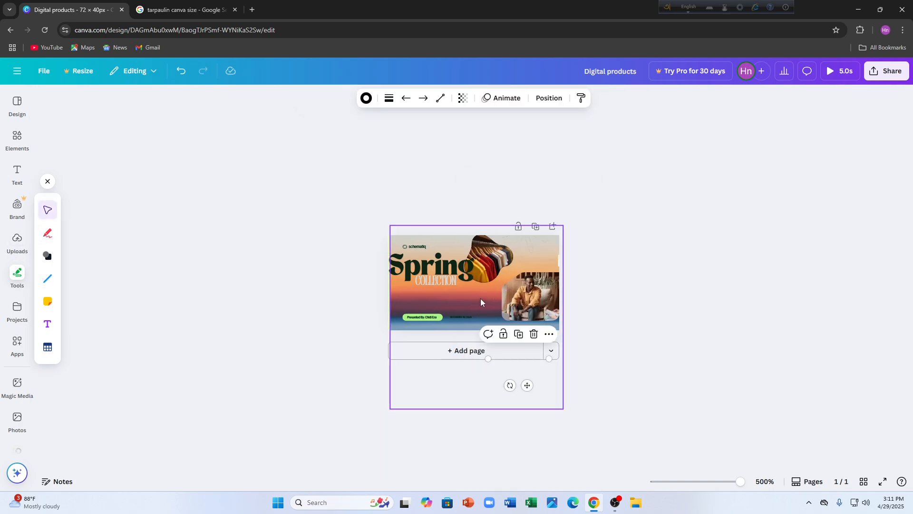
left_click(261, 346)
left_click(48, 255)
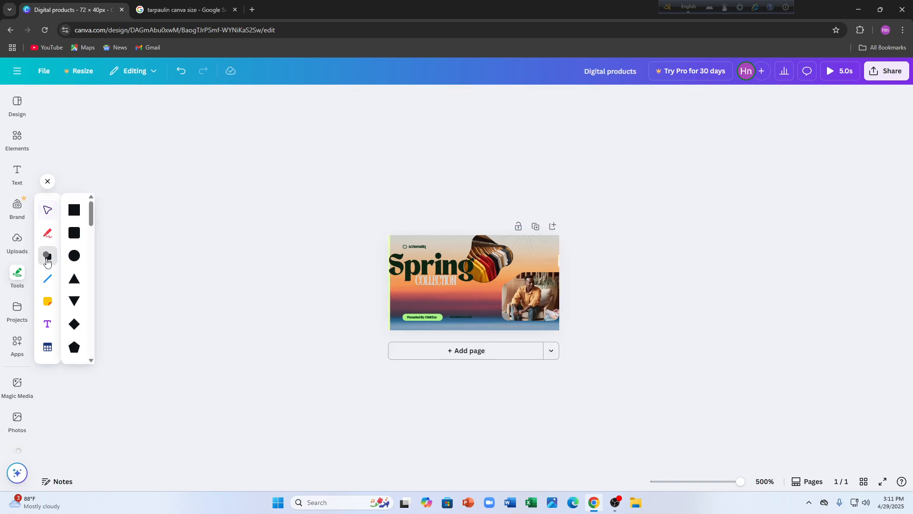
left_click(74, 256)
left_click_drag(565, 334, 474, 310)
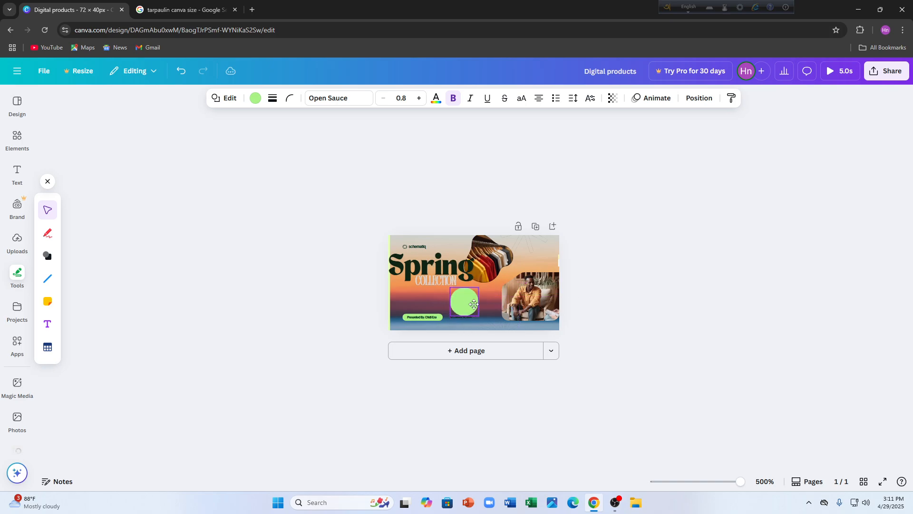
left_click(488, 267)
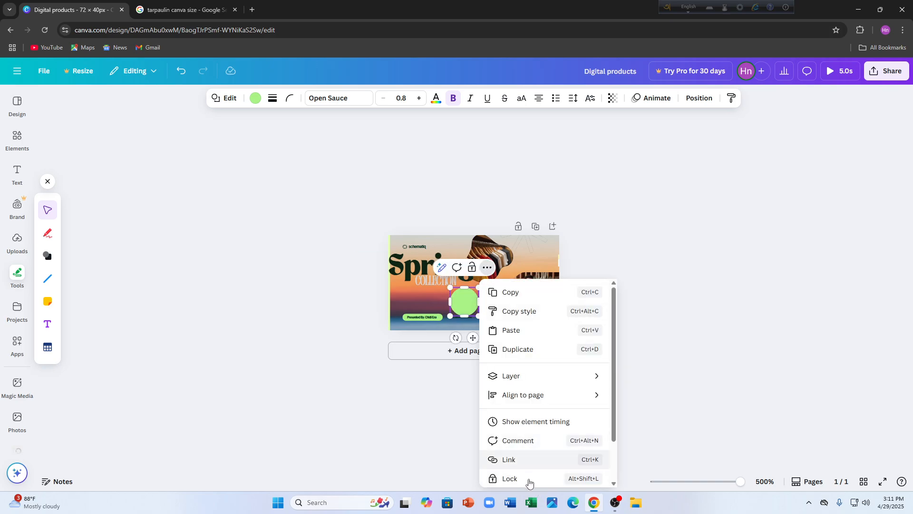
right_click(457, 307)
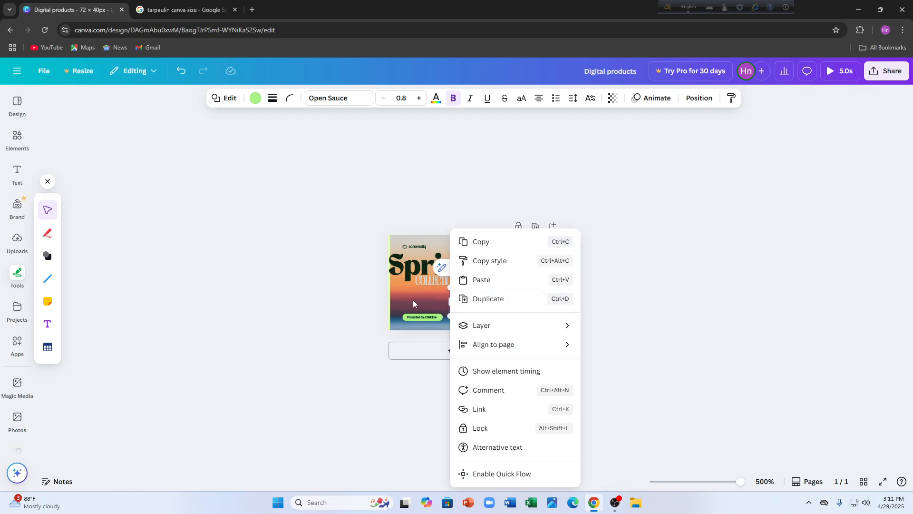
left_click(356, 301)
right_click(464, 300)
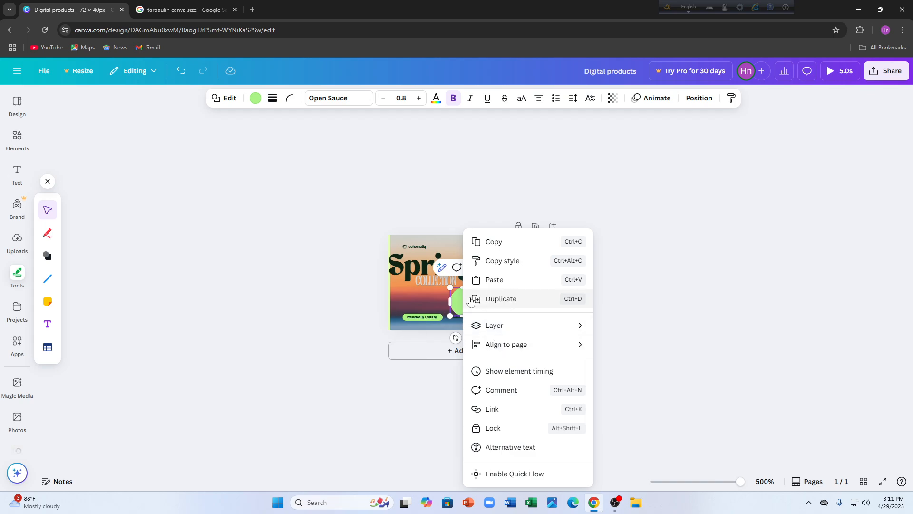
left_click(207, 254)
Recolor the green circle with the beige tone from the sunset photo's colors and shift it slightly left and down.
left_click(255, 98)
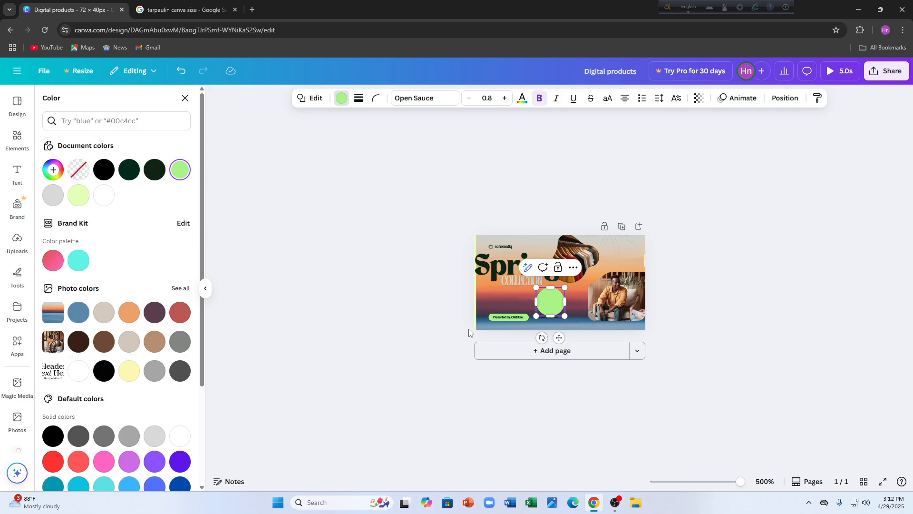
left_click_drag(556, 298, 551, 301)
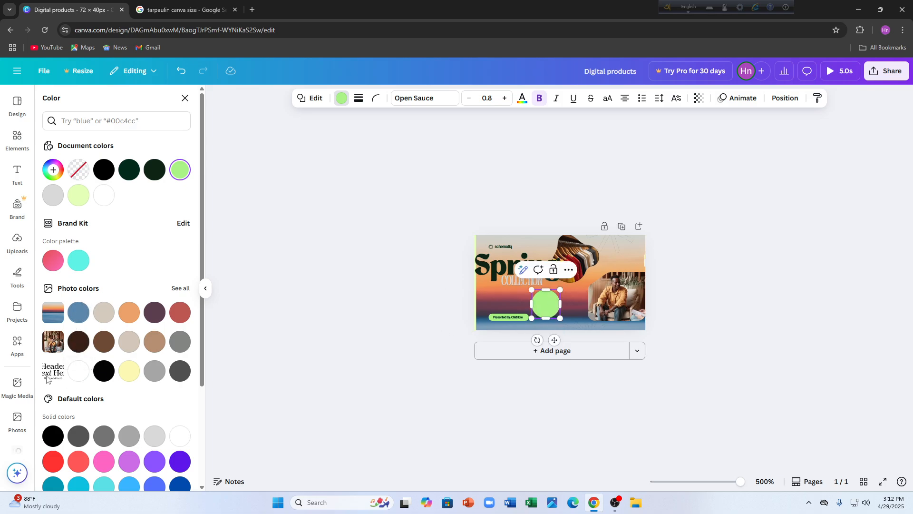
left_click(104, 312)
scroll(92, 418, "down", 3)
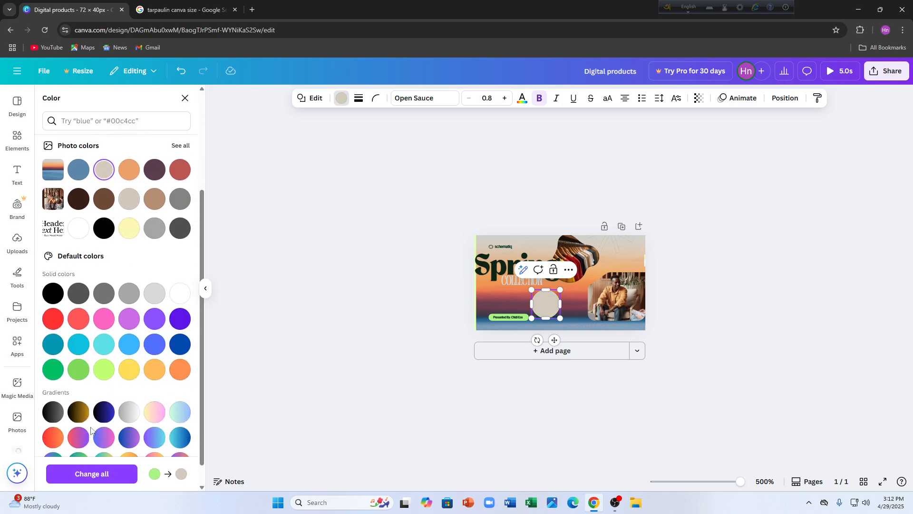
left_click(447, 338)
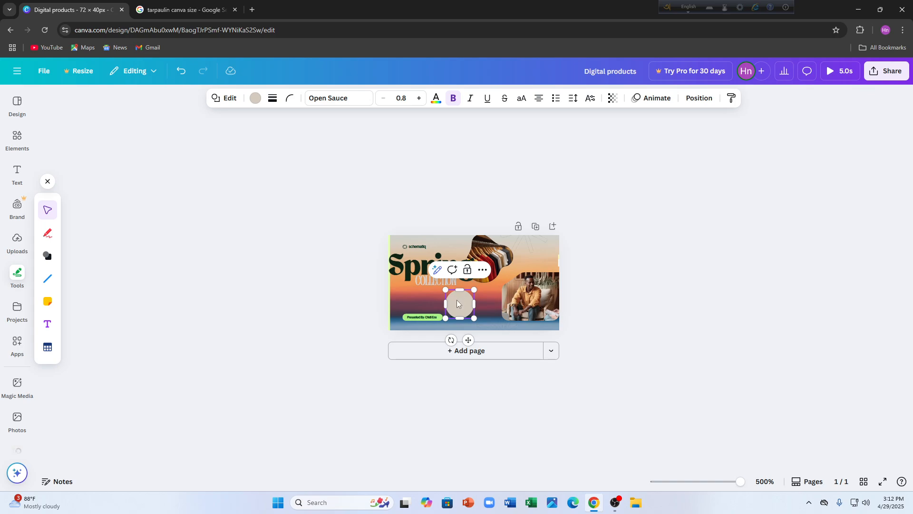
Move the beige circle onto the "Spring" heading and send it backward so it sits behind the text.
left_click_drag(460, 298, 423, 263)
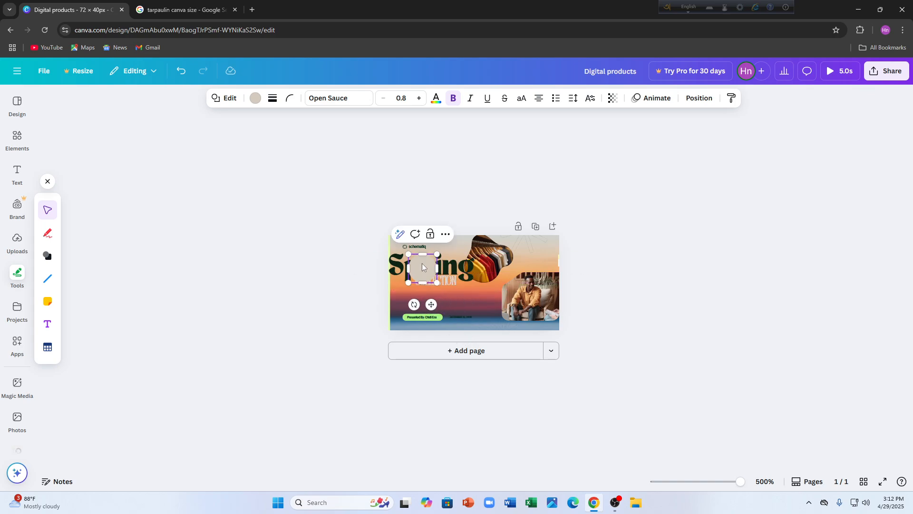
right_click(423, 264)
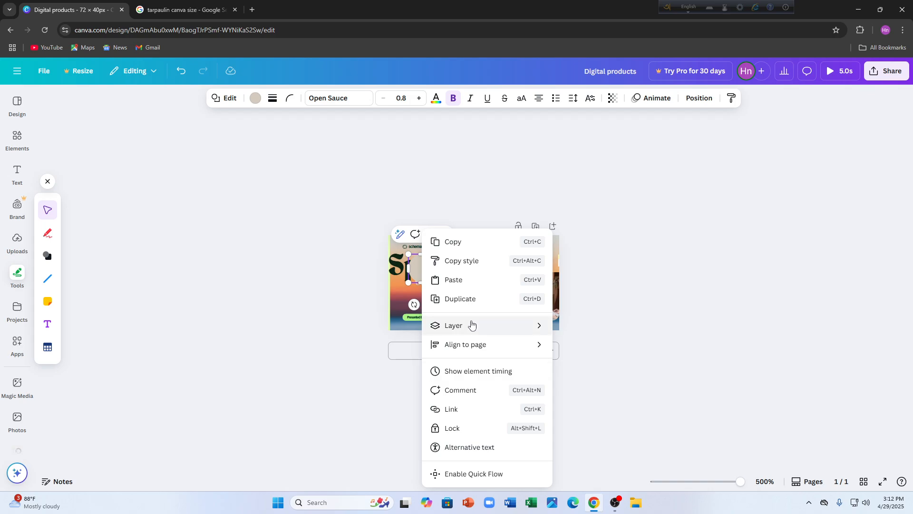
mouse_move(476, 326)
left_click(582, 364)
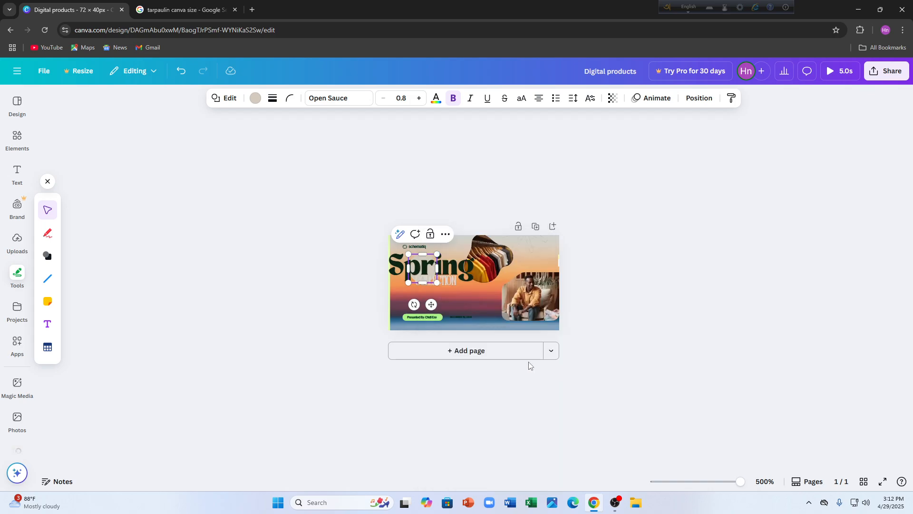
left_click(291, 322)
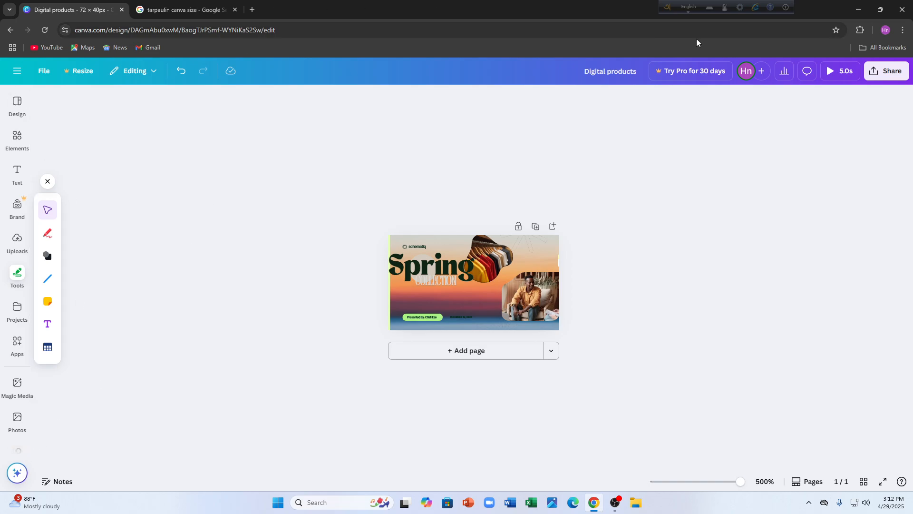
Download the banner design as an MP4 Video at the original 72 × 40 px quality.
left_click(893, 81)
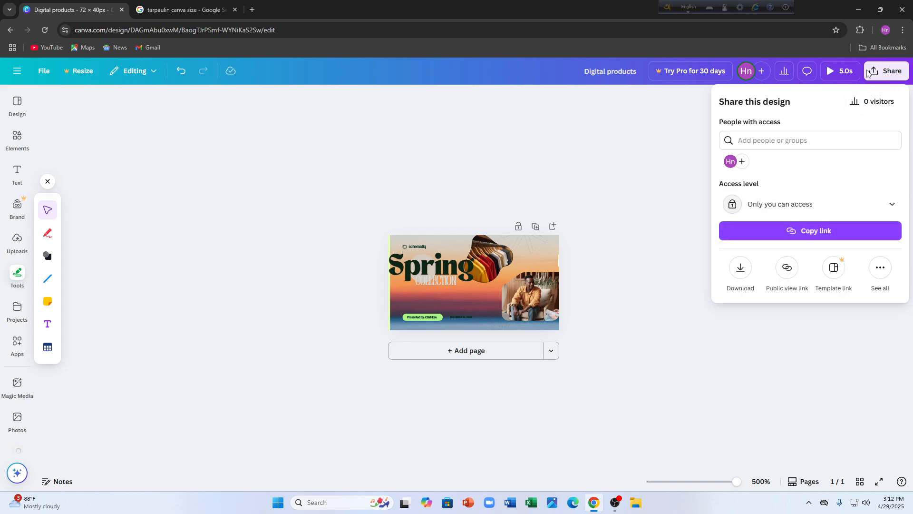
left_click(742, 278)
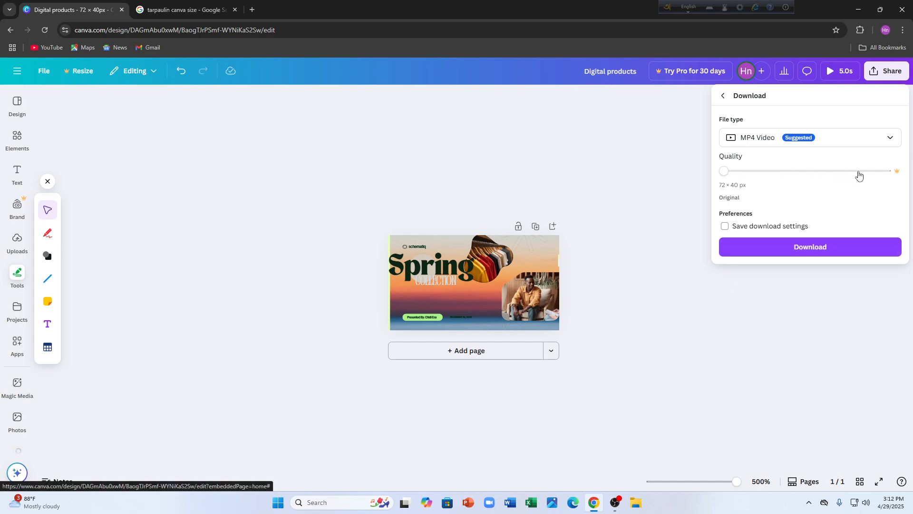
left_click(766, 251)
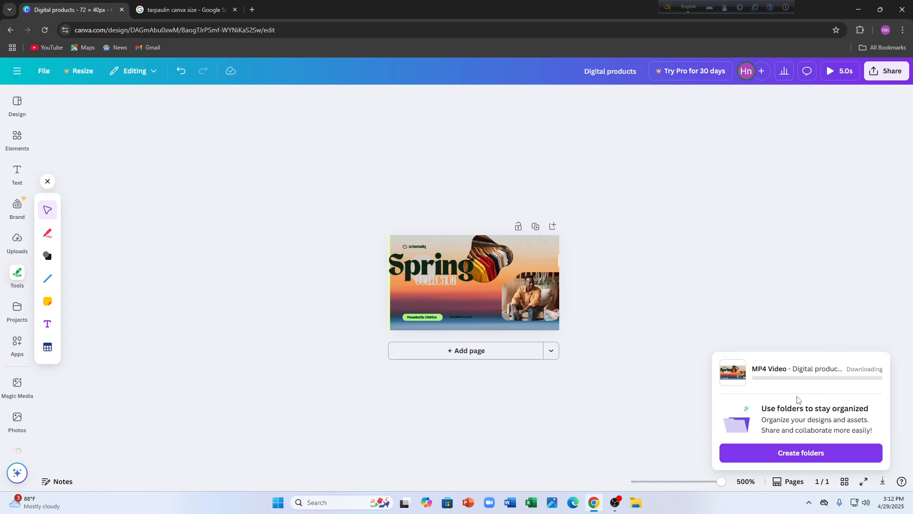